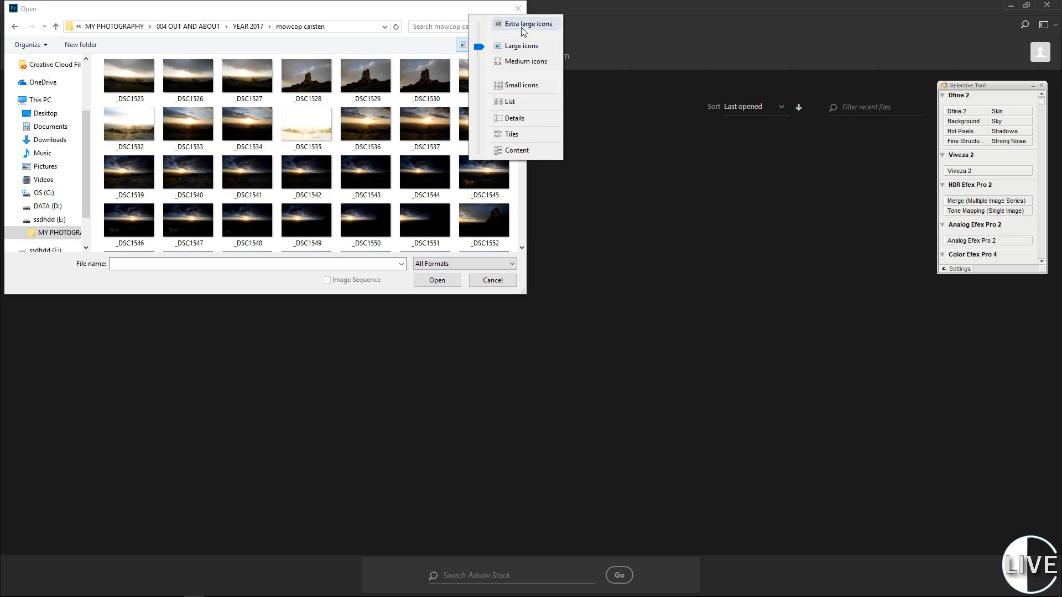
Open the raw photo _DSC1530 from the mowcop carsten folder and show the Camera Raw window full screen.
left_click(523, 25)
left_click_drag(528, 297, 842, 536)
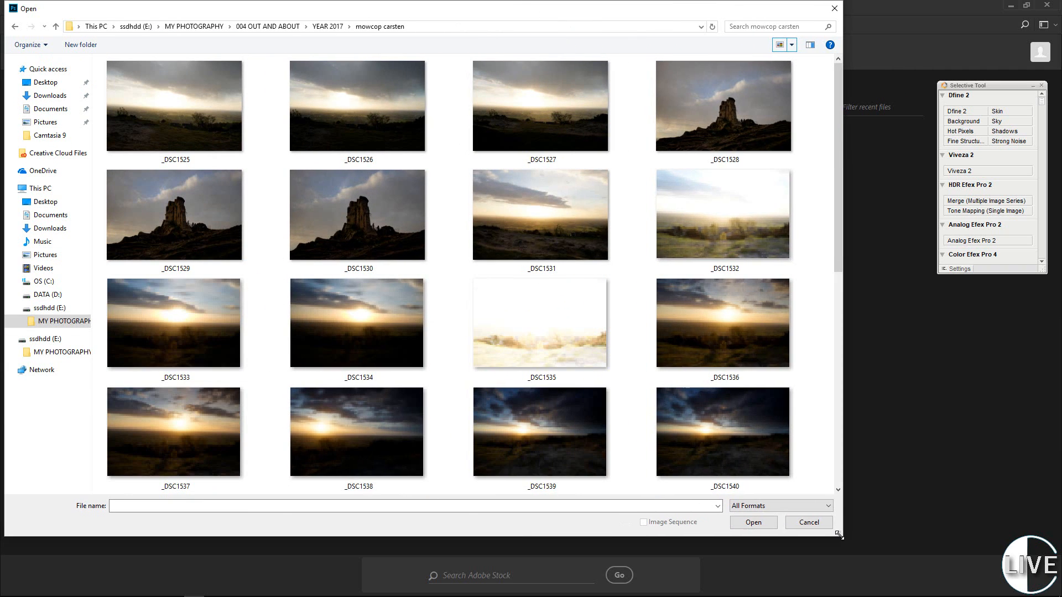
double_click(363, 247)
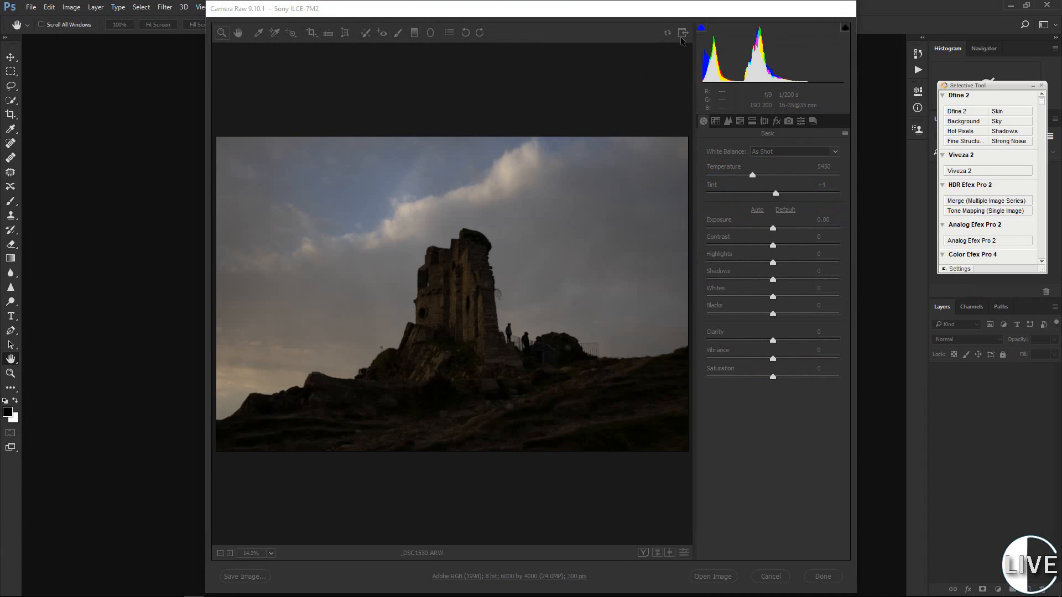
left_click_drag(692, 17, 658, 17)
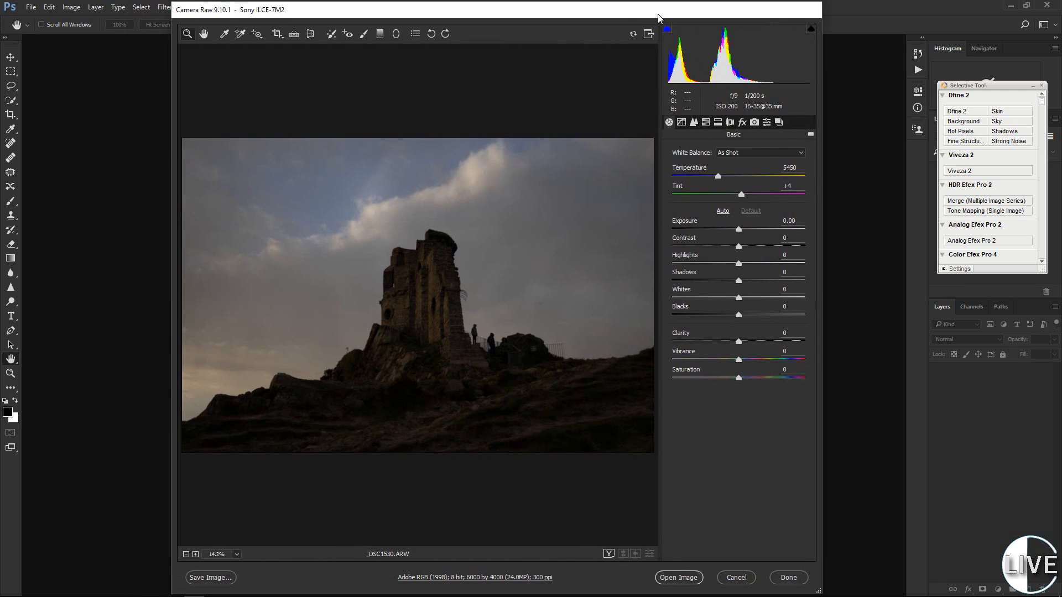
left_click(649, 35)
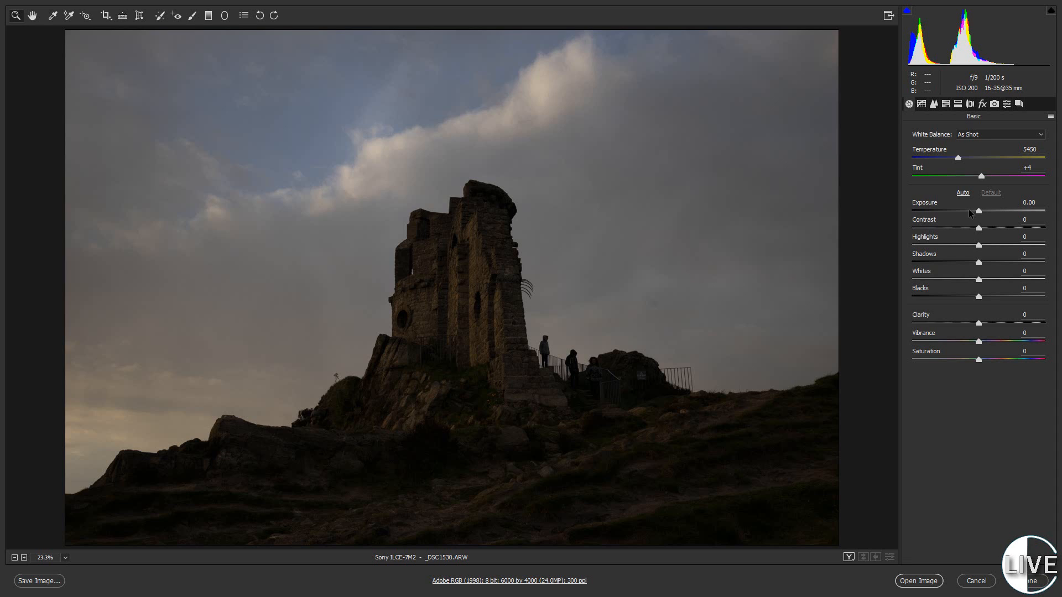
Enable chromatic aberration removal and profile corrections with Canon as the lens make, and return to the Basic adjustments.
left_click(970, 104)
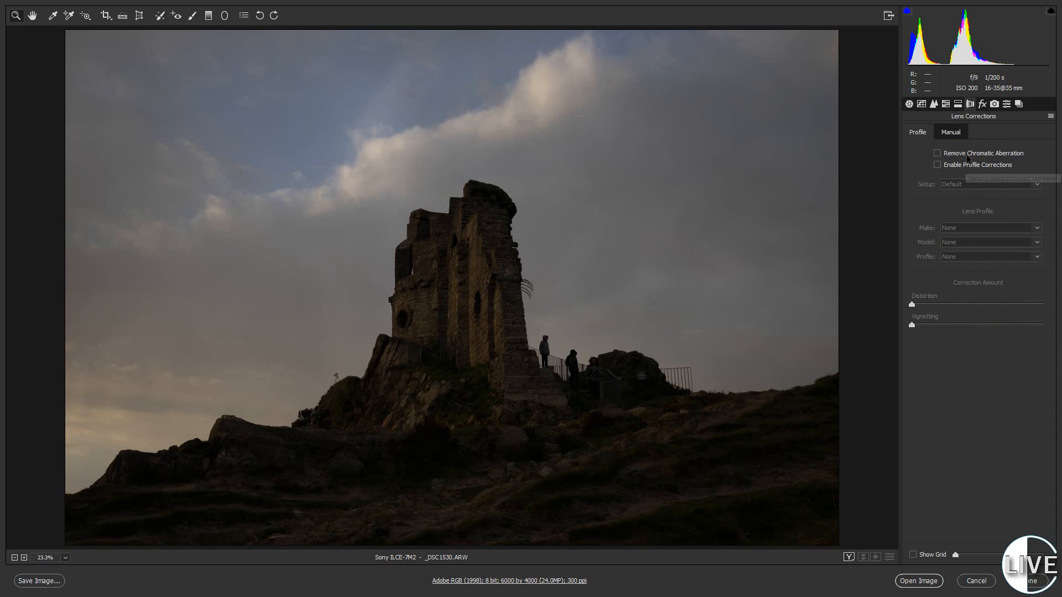
left_click(937, 153)
left_click(937, 165)
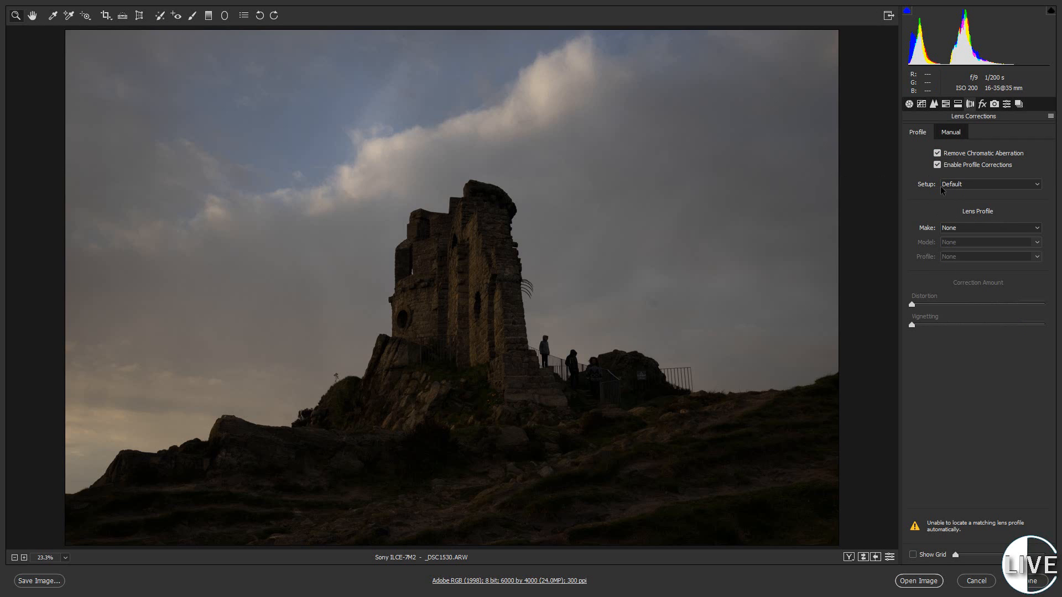
left_click(984, 229)
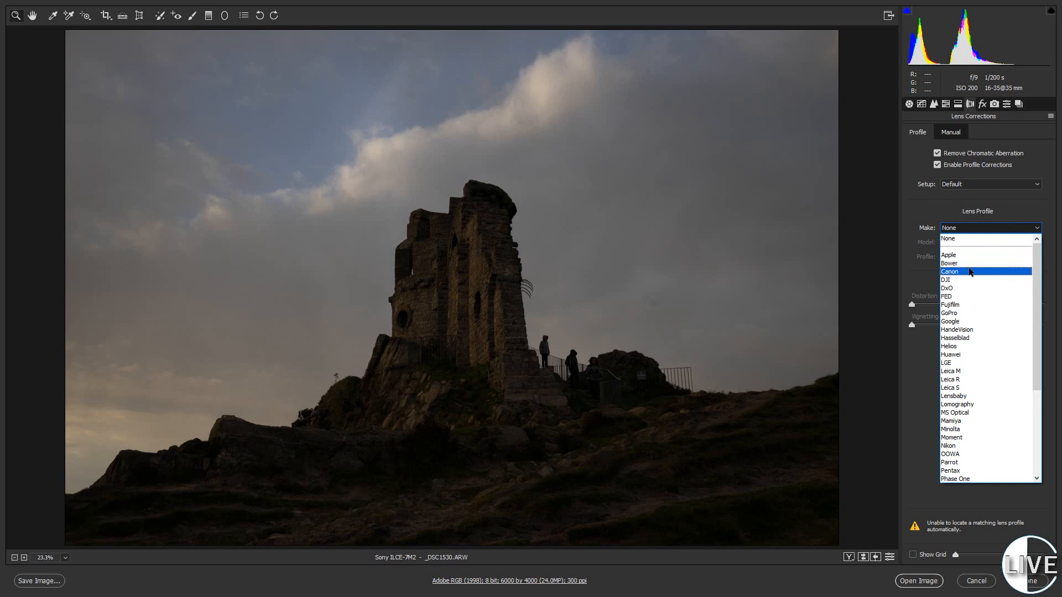
left_click(967, 272)
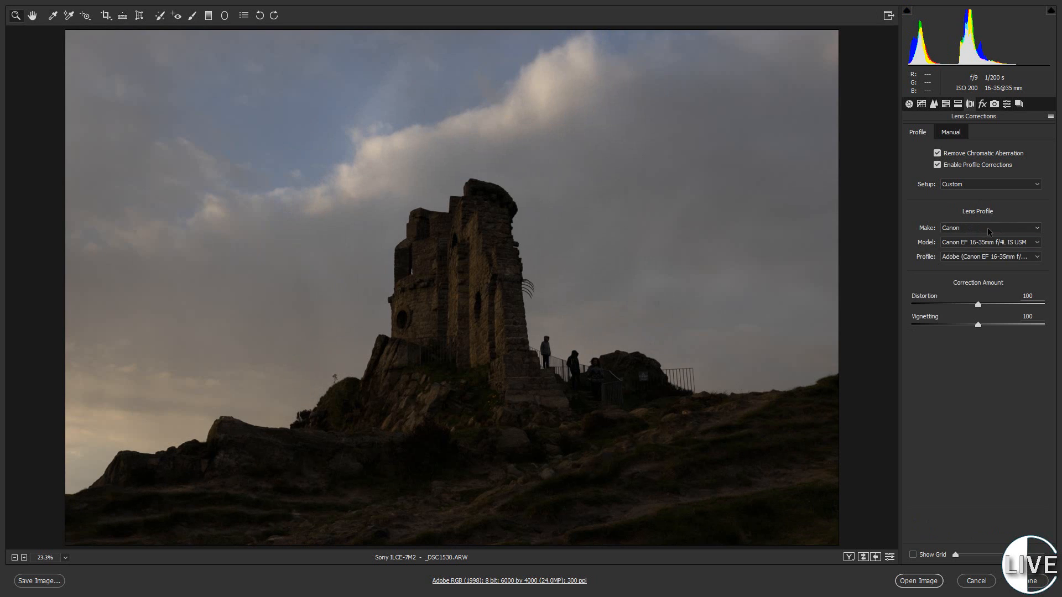
left_click(910, 105)
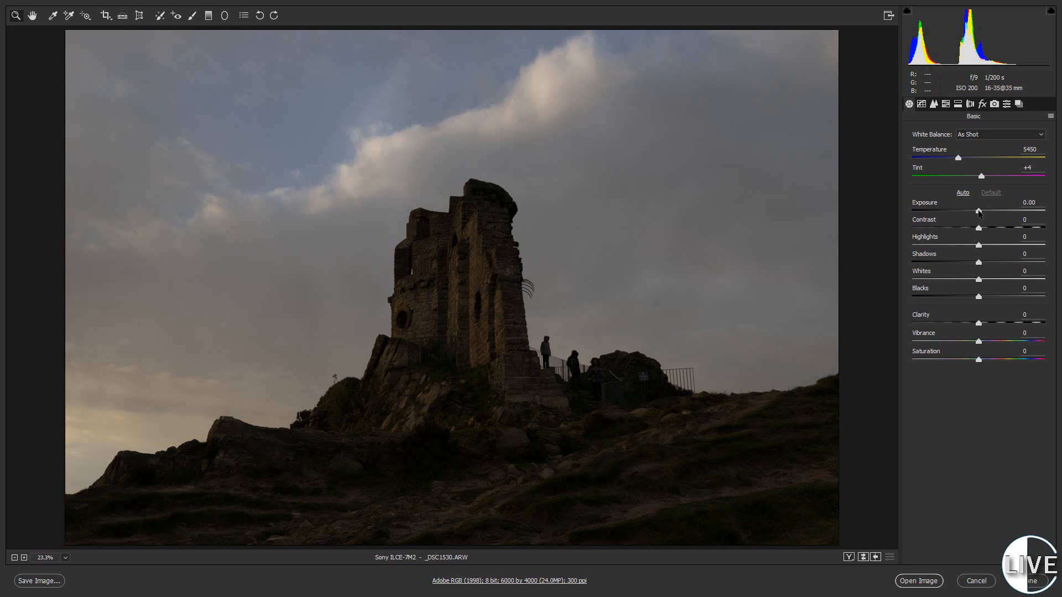
Try Exposure values from -0.50 to +5.00 with the clipping preview, ending at +3.25.
left_click_drag(979, 213, 972, 212)
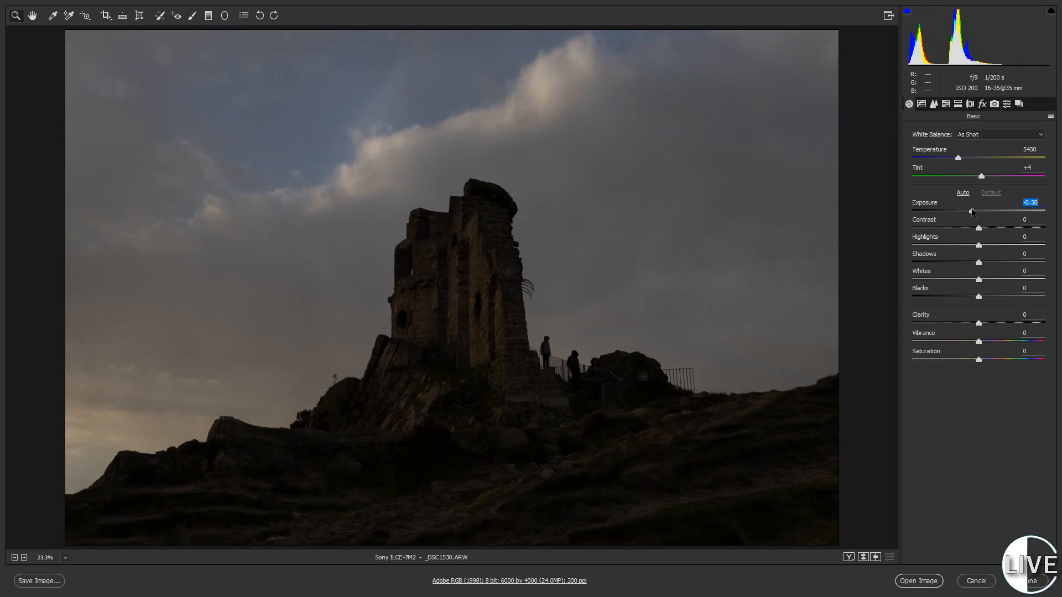
key("alt")
left_click_drag(971, 213, 1045, 209)
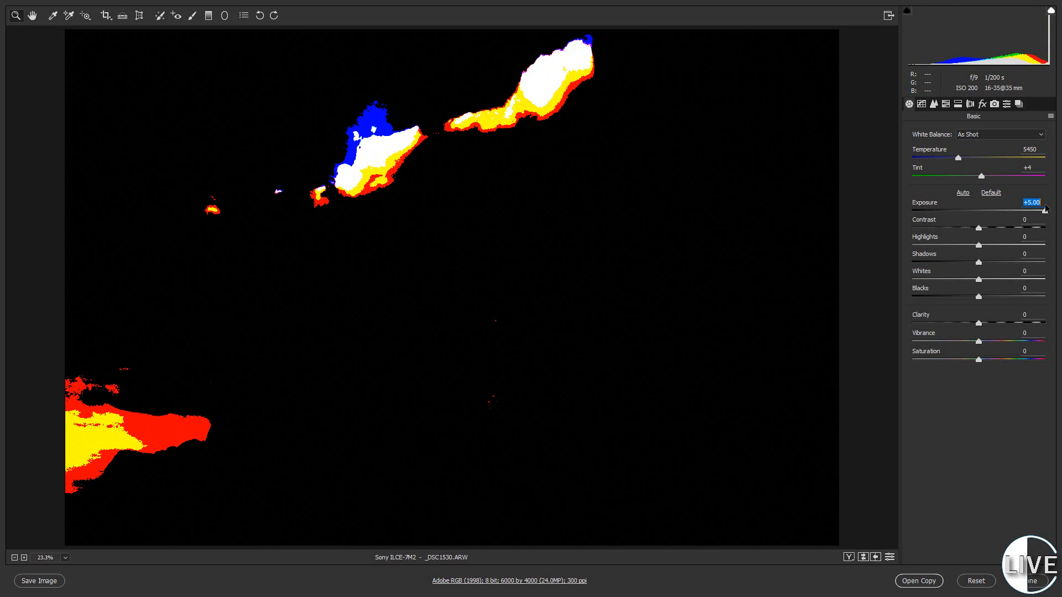
left_click_drag(1045, 209, 1045, 209)
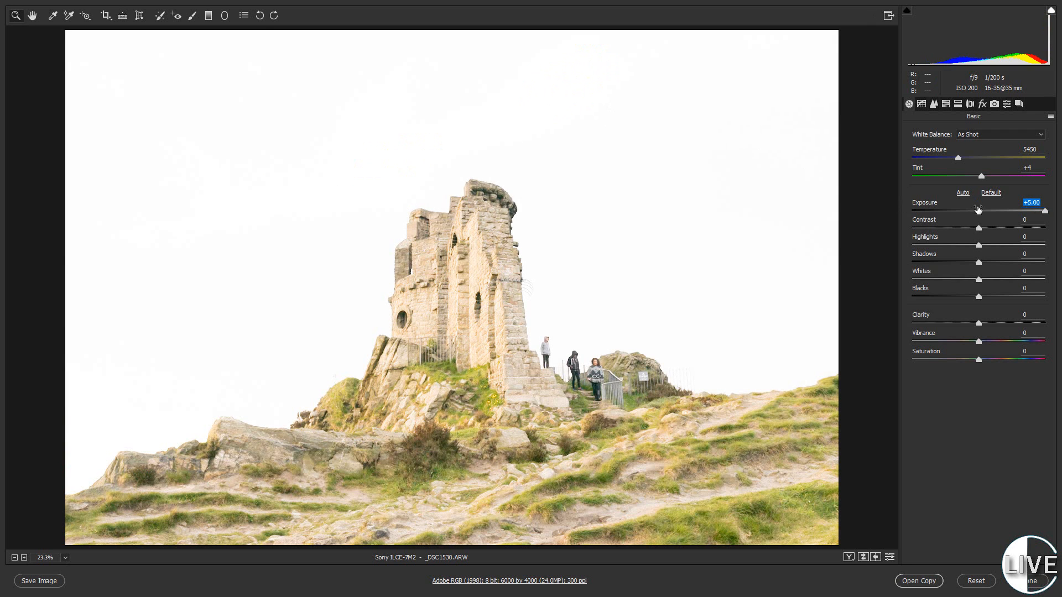
left_click_drag(1048, 216, 1024, 219)
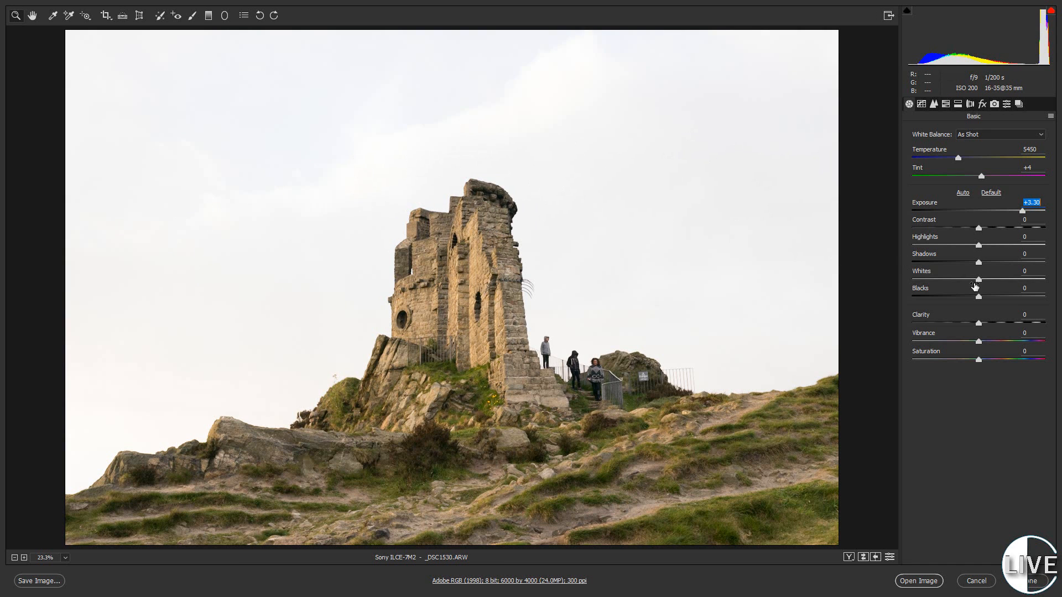
key("alt")
key("alt")
mouse_move(1024, 215)
left_mouse_down()
mouse_move(972, 217)
mouse_move(1017, 218)
left_mouse_up()
key("alt")
key("alt")
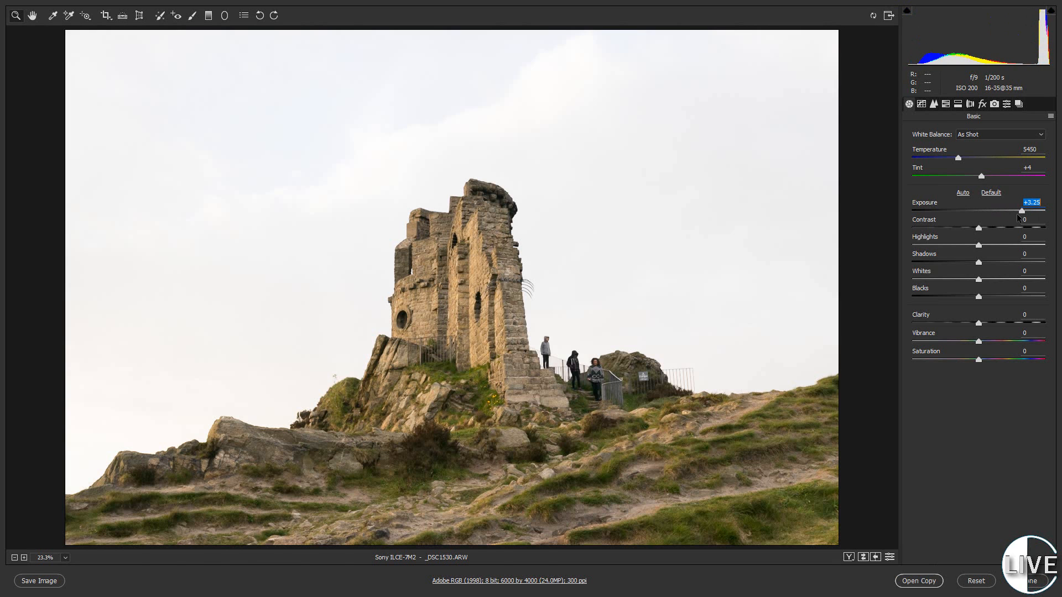
Test the Shadows adjustment down to -100, set it to -3, and set Exposure to +1.15.
key("alt")
left_click_drag(978, 264, 912, 266)
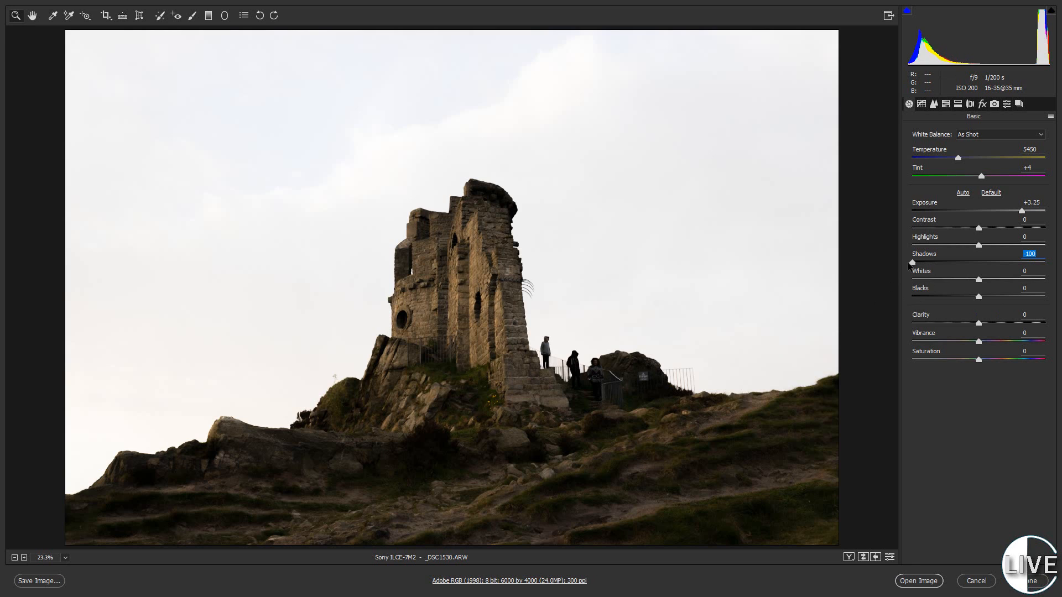
left_click_drag(937, 263, 976, 264)
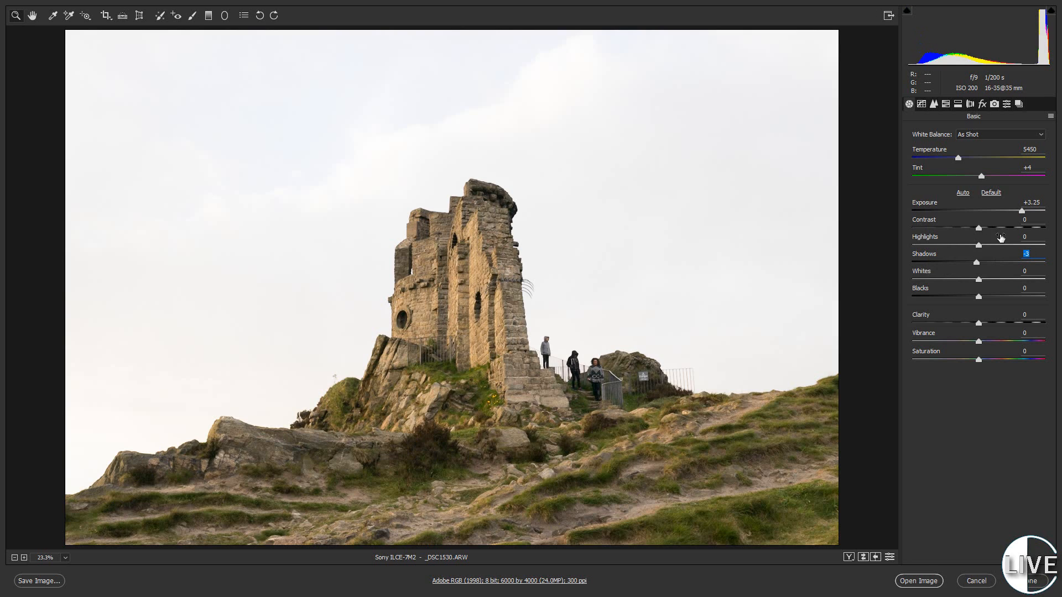
left_click_drag(1022, 211, 993, 216)
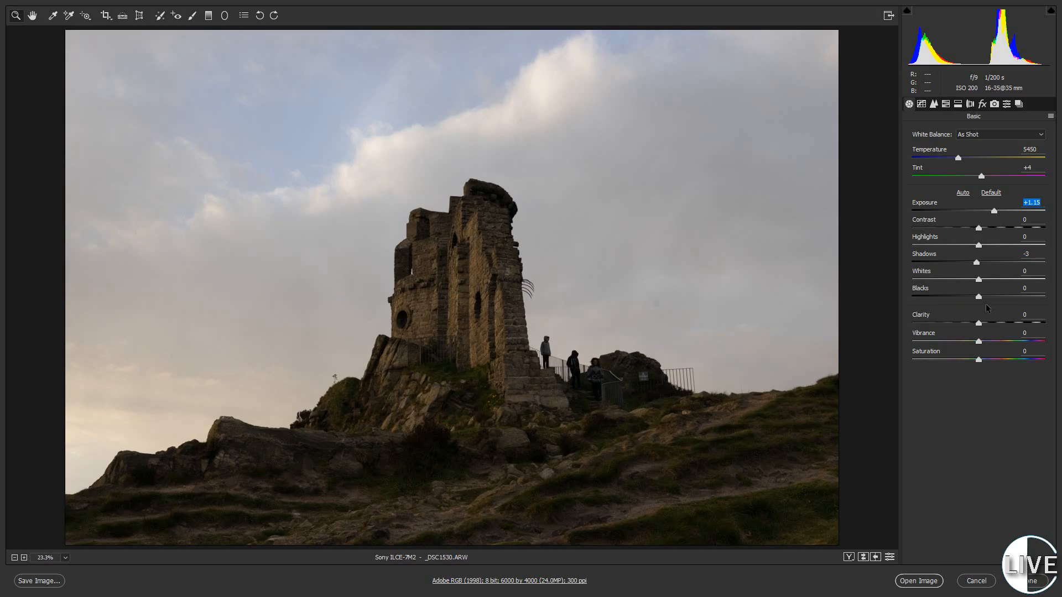
Test a strong reduction of Blacks, set Blacks to -8, and raise Whites to +38.
left_click_drag(979, 297, 921, 299)
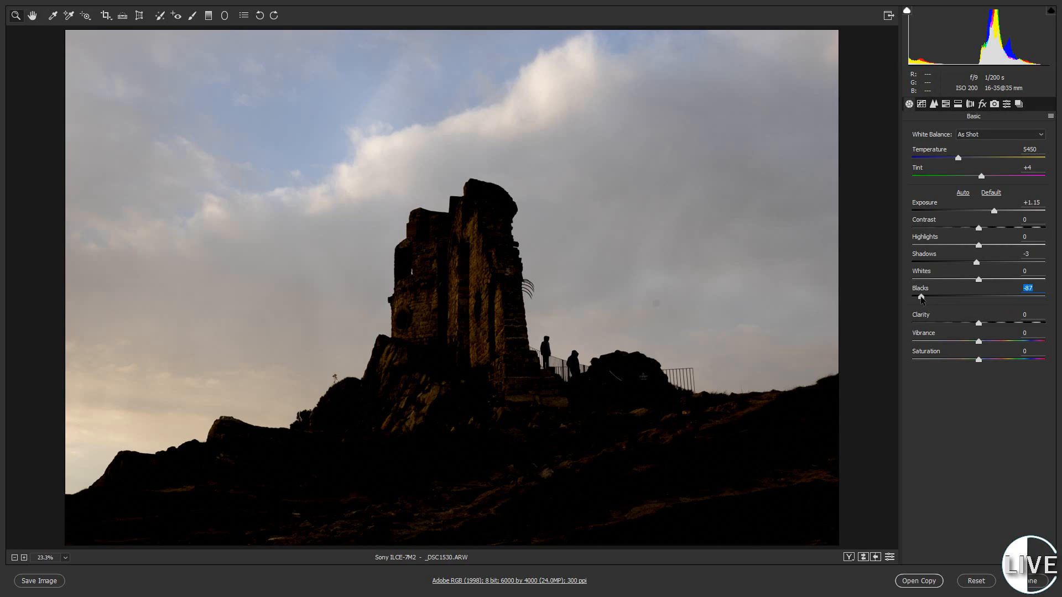
left_click_drag(921, 299, 973, 294)
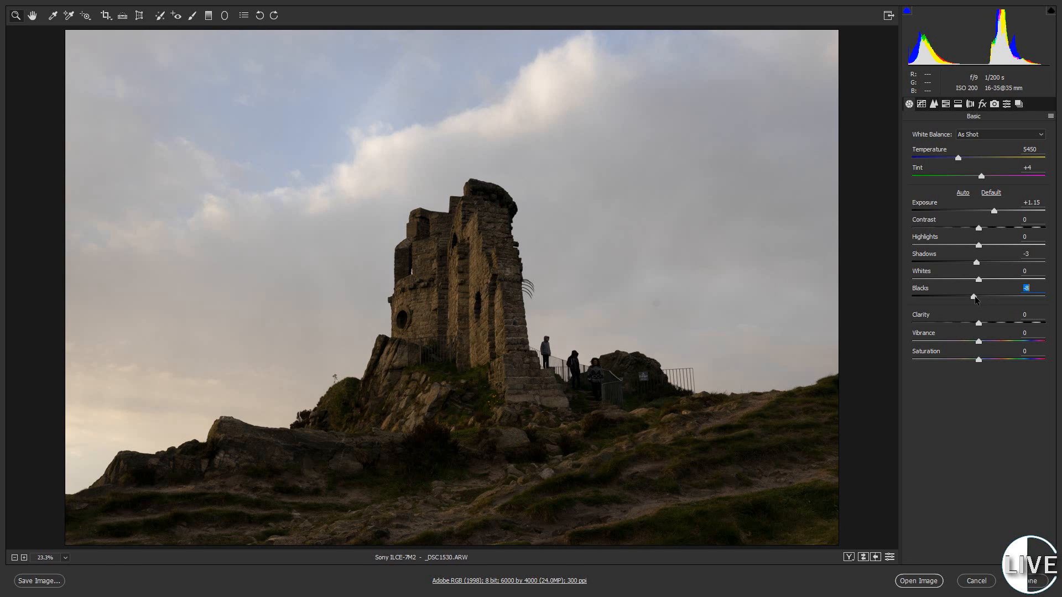
left_click_drag(979, 279, 1004, 283)
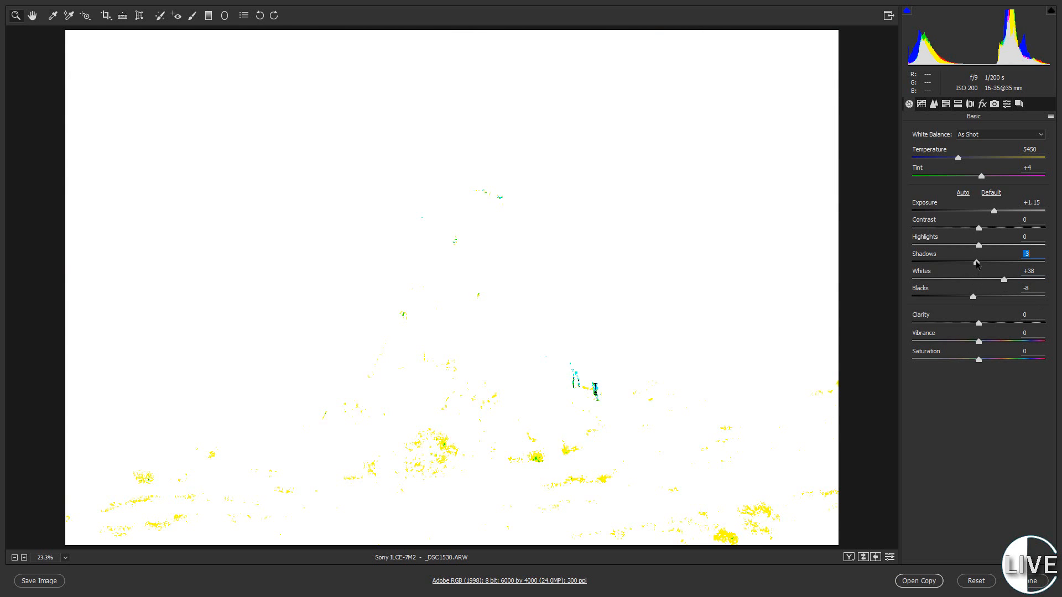
Set Shadows to -4 and Highlights to -8 using the clipping preview, with Vibrance at +10 and Clarity at +7.
mouse_move(978, 269)
left_mouse_down()
mouse_move(952, 271)
mouse_move(1014, 268)
mouse_move(963, 276)
mouse_move(977, 278)
left_mouse_up()
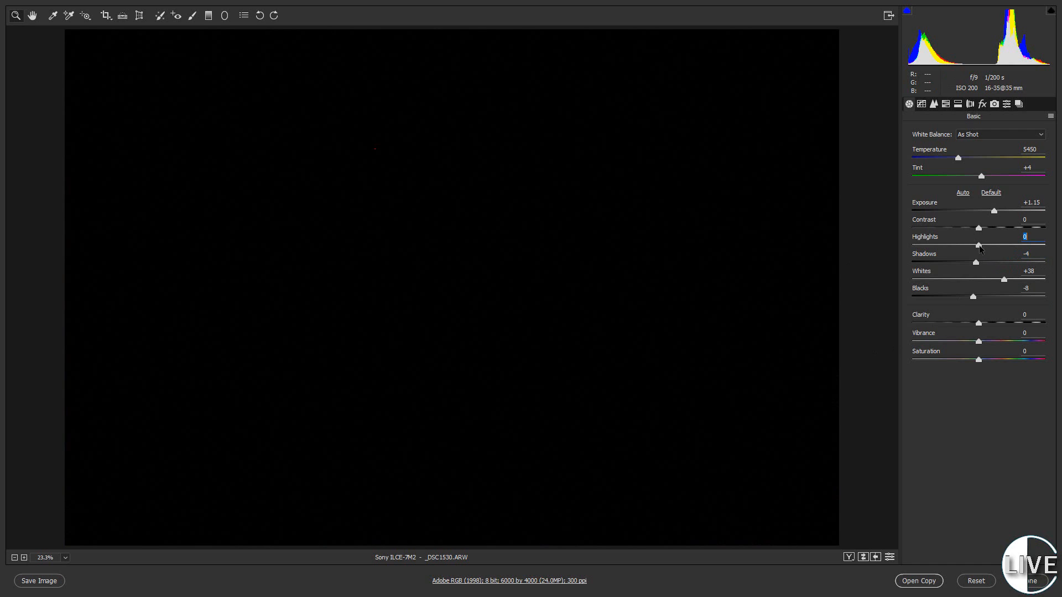
mouse_move(979, 245)
left_mouse_down()
mouse_move(997, 247)
mouse_move(974, 250)
left_mouse_up()
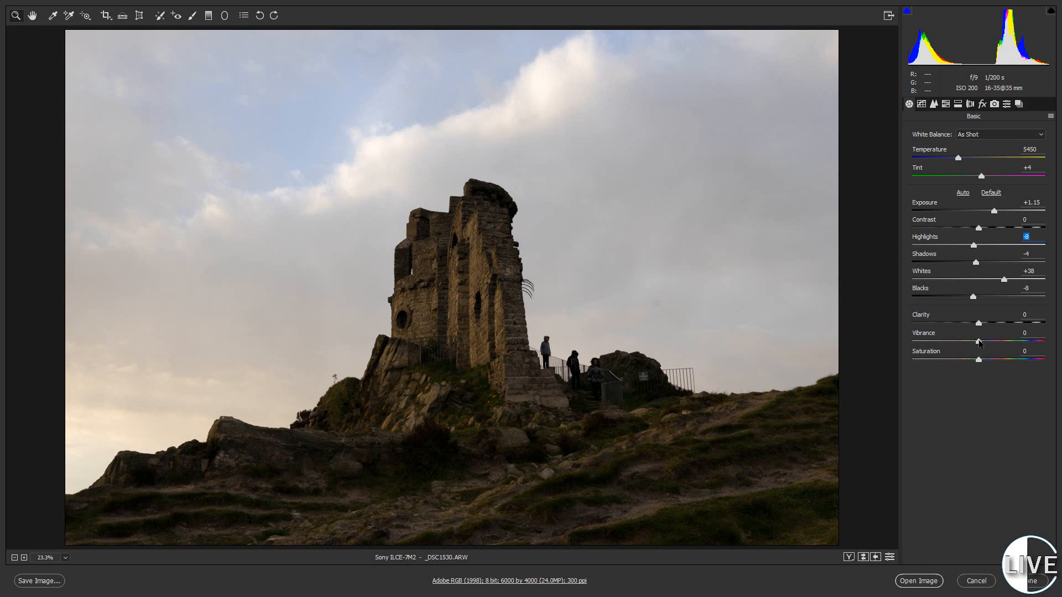
left_click_drag(979, 343, 985, 327)
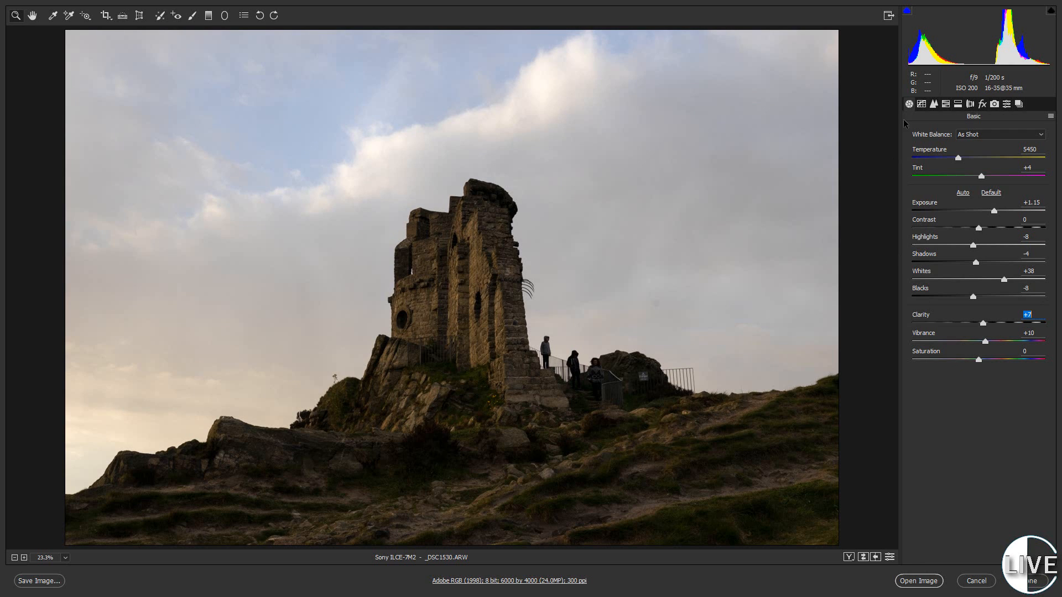
Check sharpening on the tower's stonework at 100% with the grayscale preview from 0 to 150, and set Amount to 16.
left_click(934, 107)
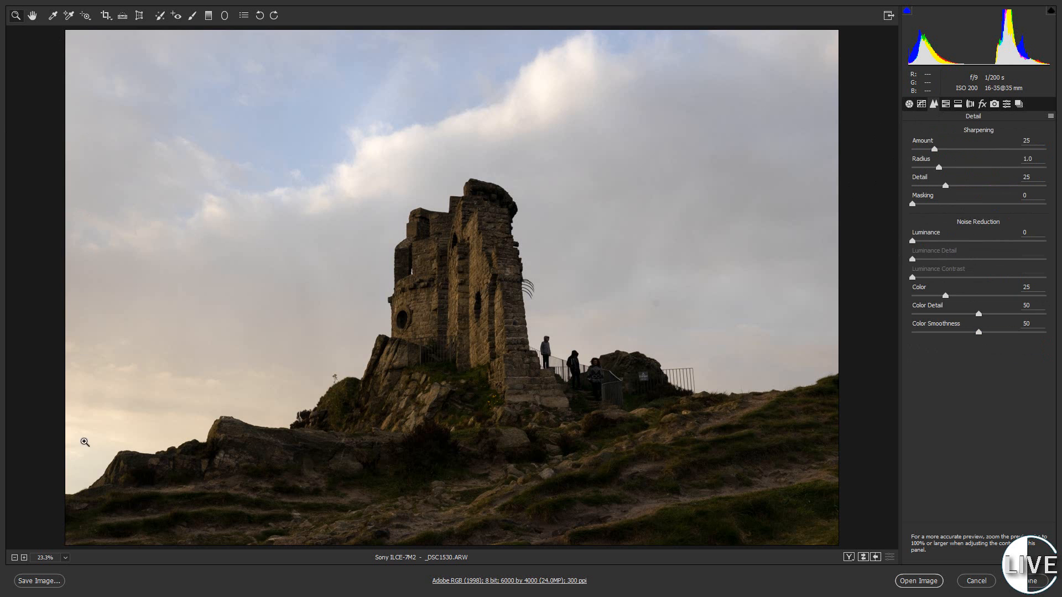
left_click(440, 416)
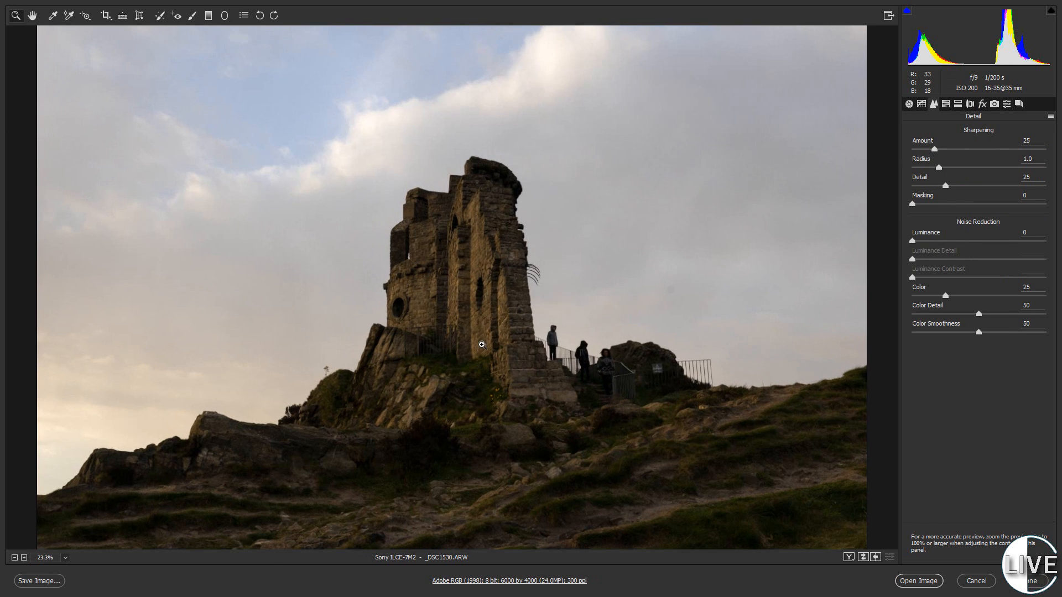
left_click(481, 344)
left_click(489, 298)
left_click(420, 180)
left_click_drag(352, 187, 491, 320)
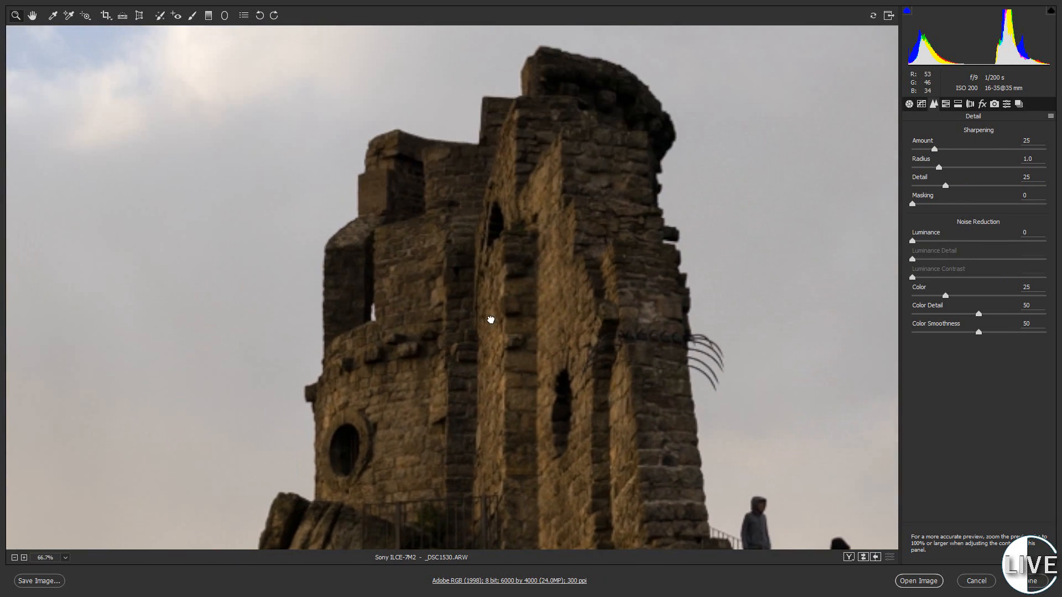
left_click(561, 385)
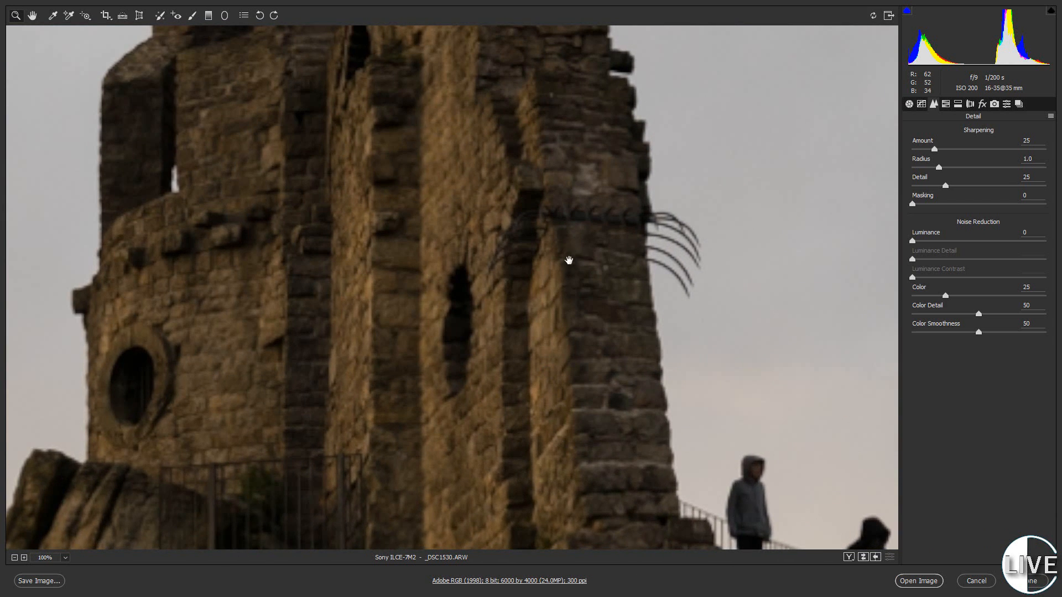
left_click_drag(569, 256, 403, 284)
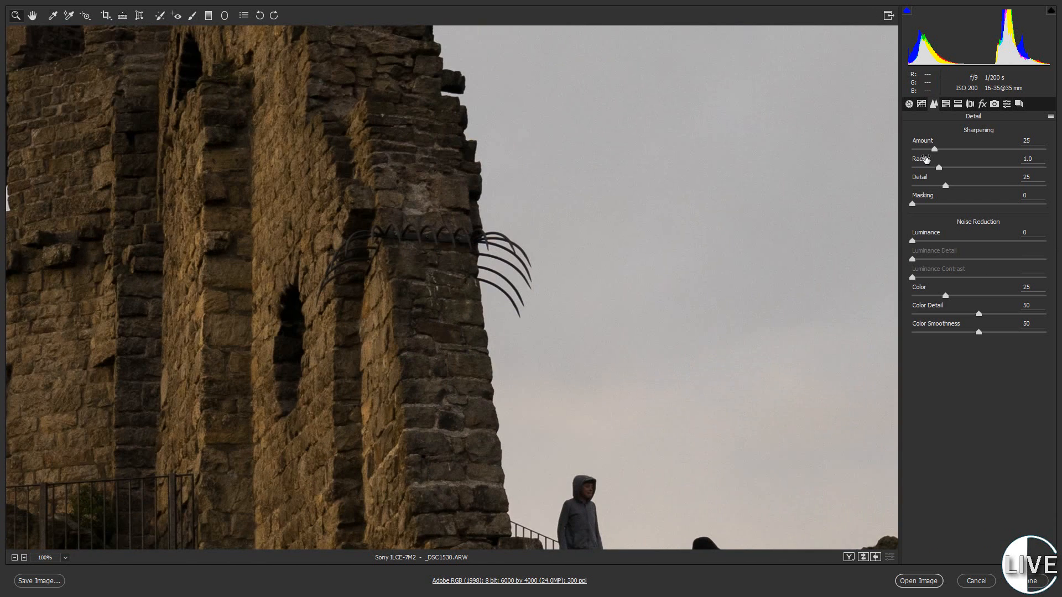
key("alt")
left_click_drag(938, 154, 868, 163)
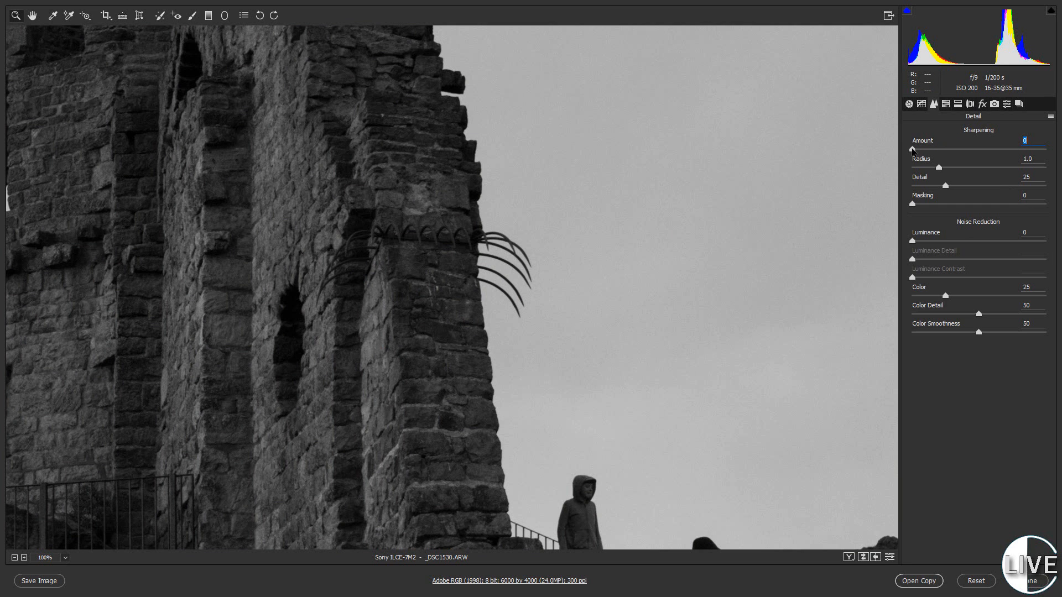
left_click_drag(916, 150, 1044, 150)
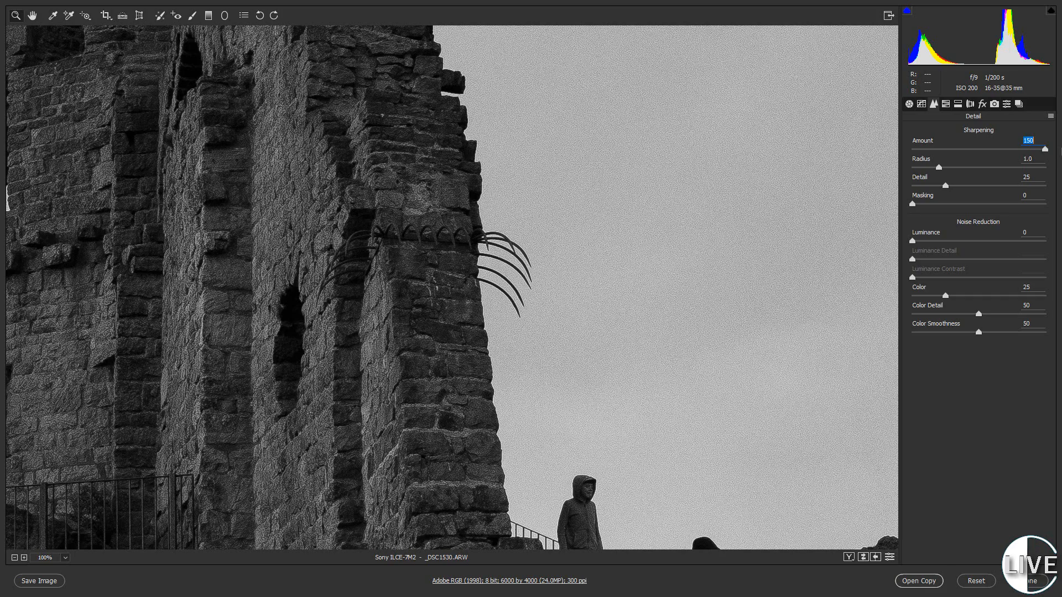
left_click_drag(1060, 152, 1024, 154)
left_click_drag(958, 154, 1045, 153)
left_click_drag(1044, 150, 942, 149)
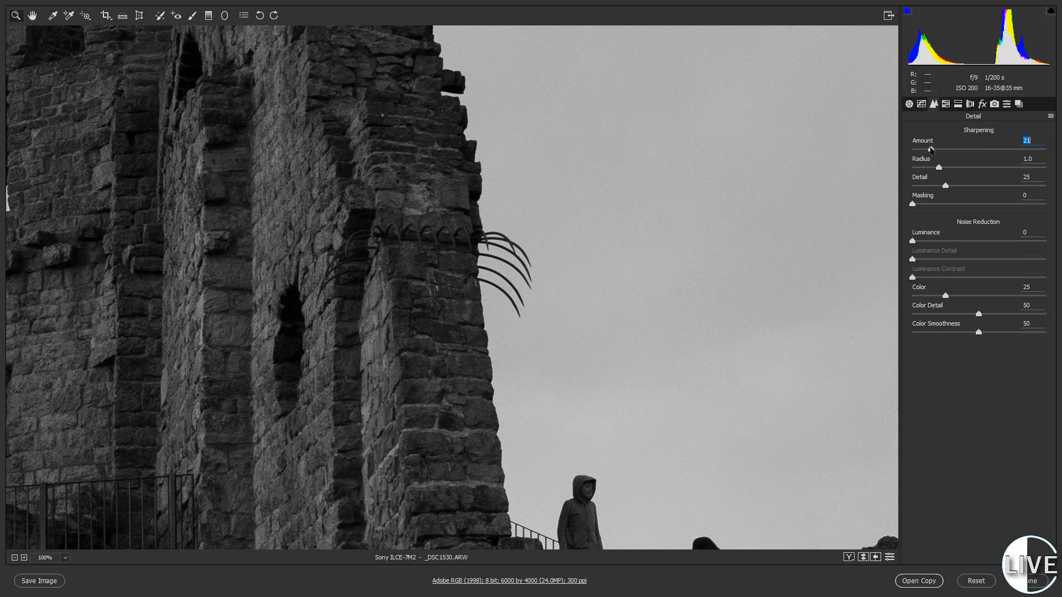
left_click_drag(927, 150, 892, 173)
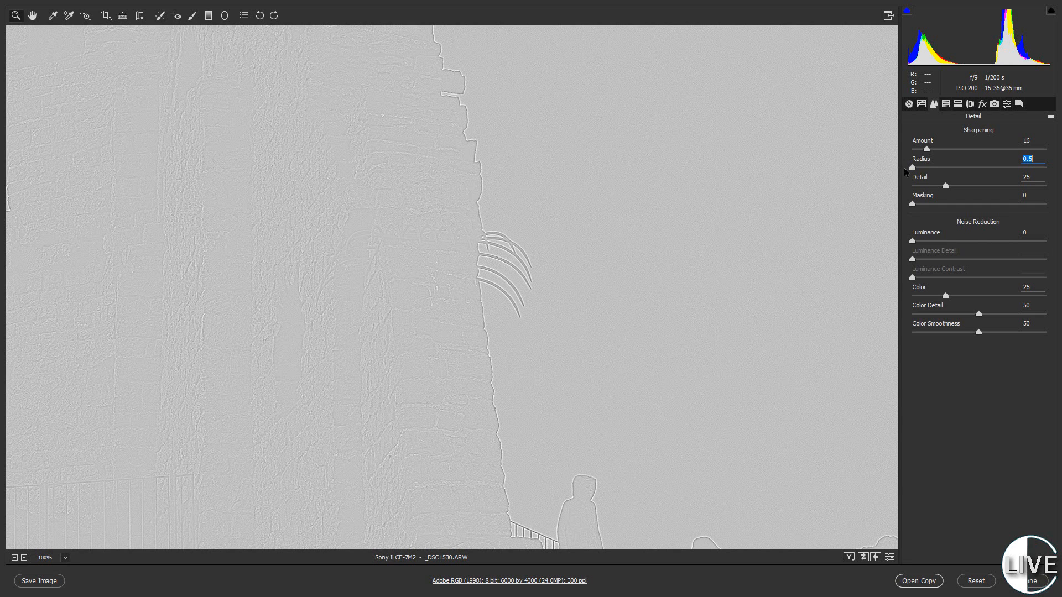
Set the sharpening Radius to 0.6, Detail to 47 and Masking to 46 using the edge previews.
left_click_drag(914, 169, 1000, 170)
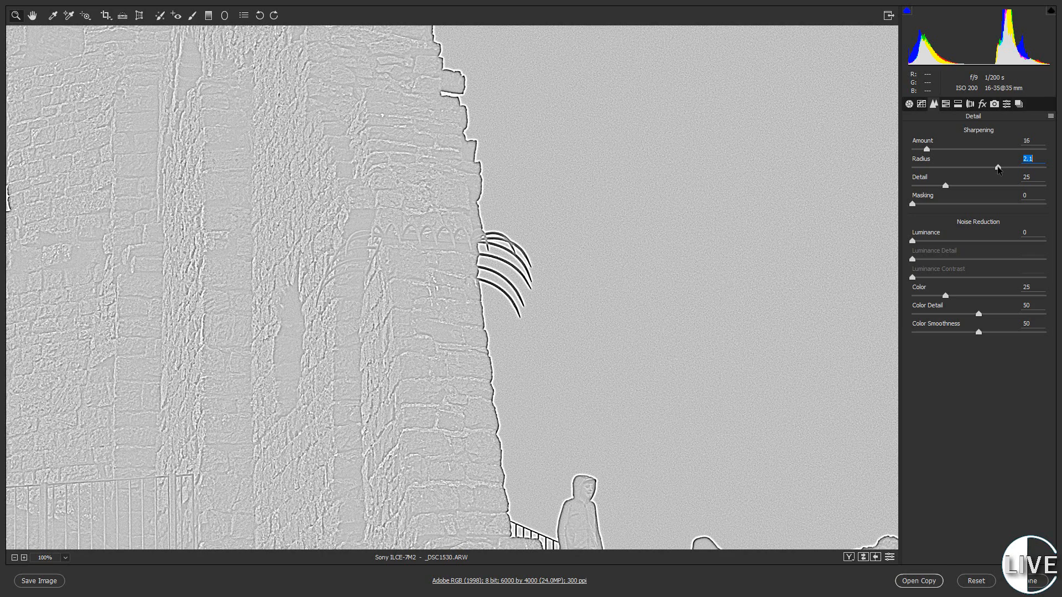
left_click_drag(998, 170, 977, 189)
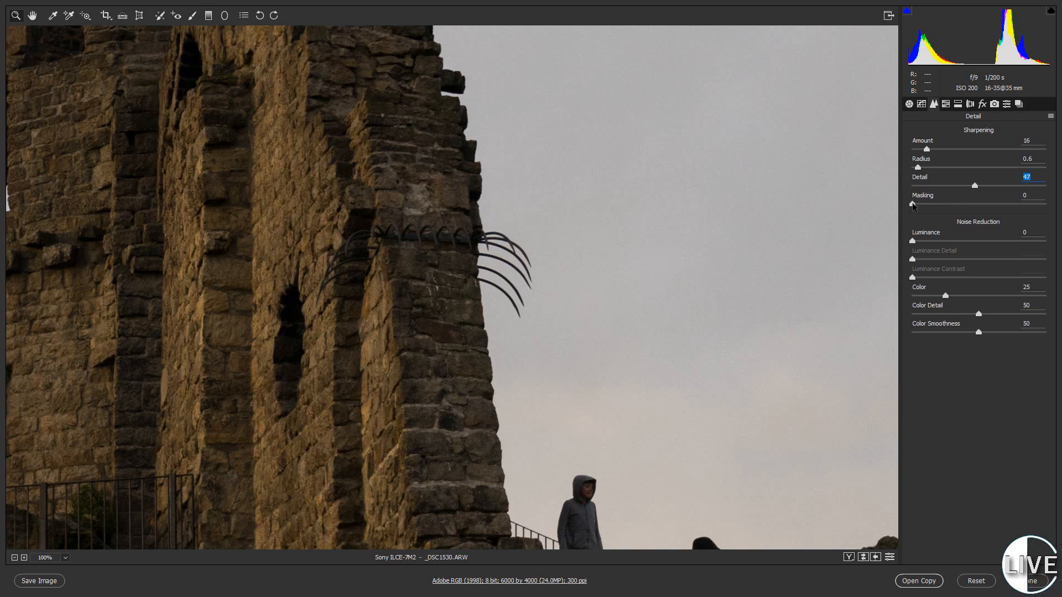
left_click_drag(913, 204, 914, 205)
left_click_drag(915, 205, 966, 203)
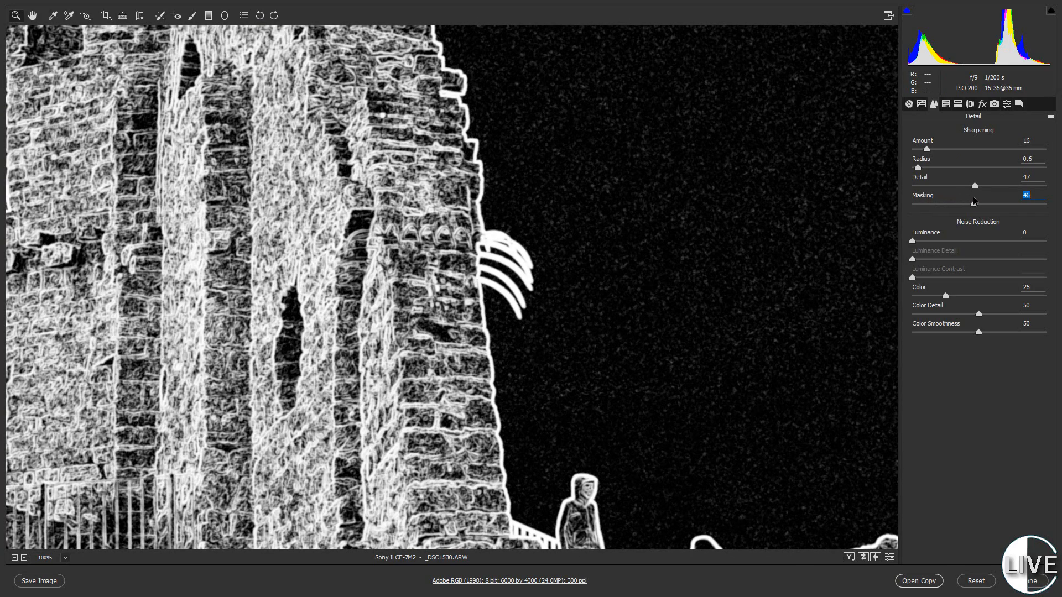
Set the sharpening Masking to 63 and Amount to 38, and compare the photo with its unedited version.
left_click_drag(978, 201, 996, 204)
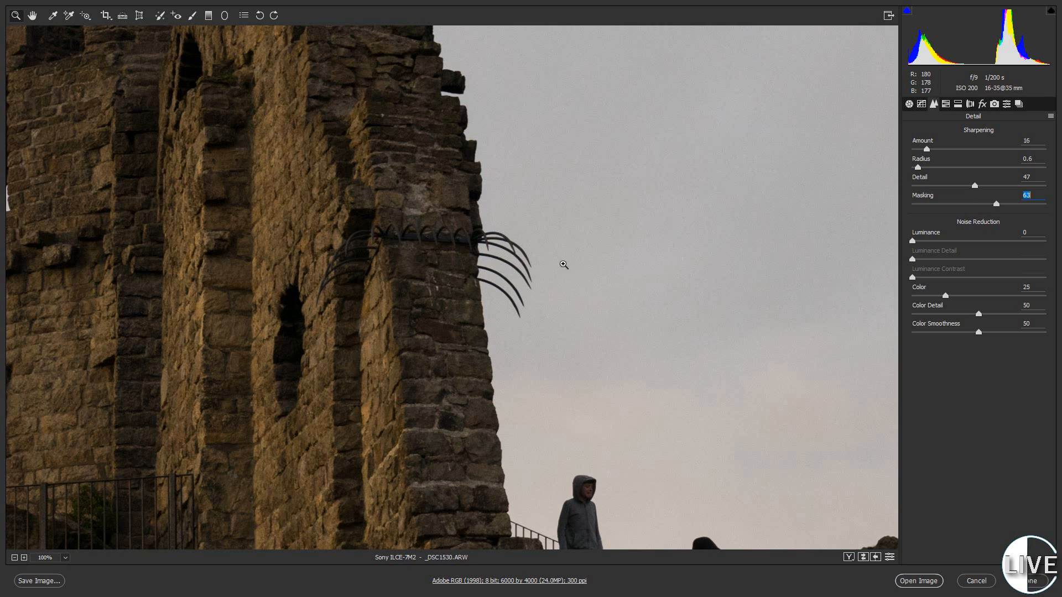
key("alt")
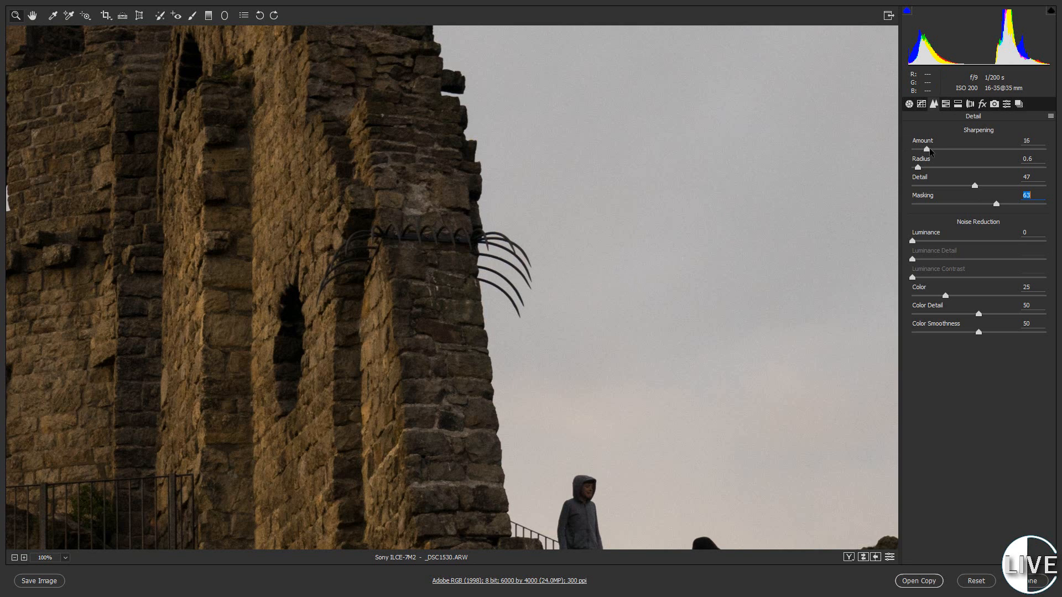
left_click(927, 149, "alt")
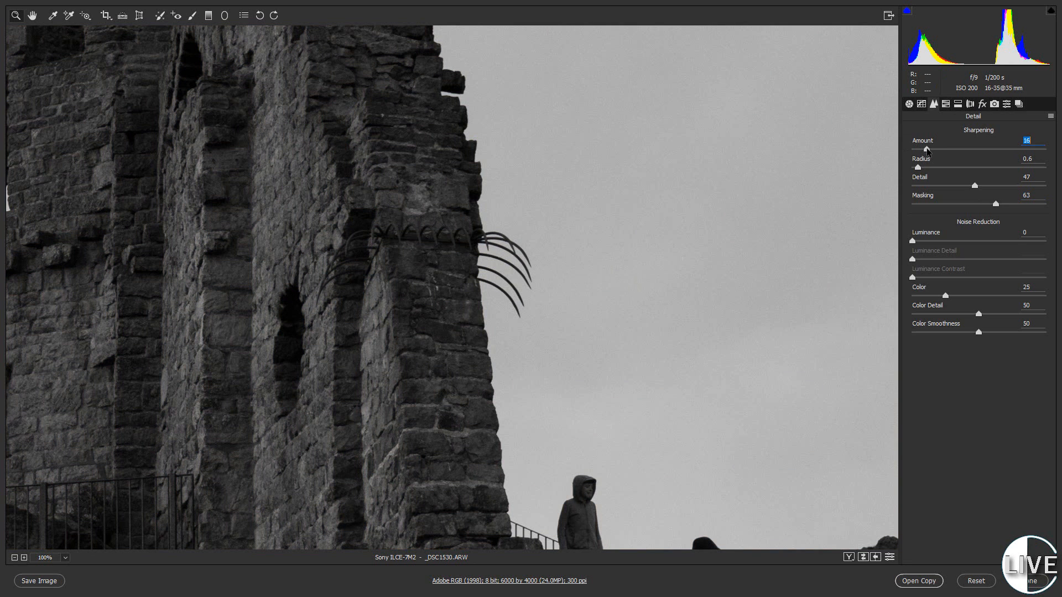
left_click_drag(927, 149, 946, 149)
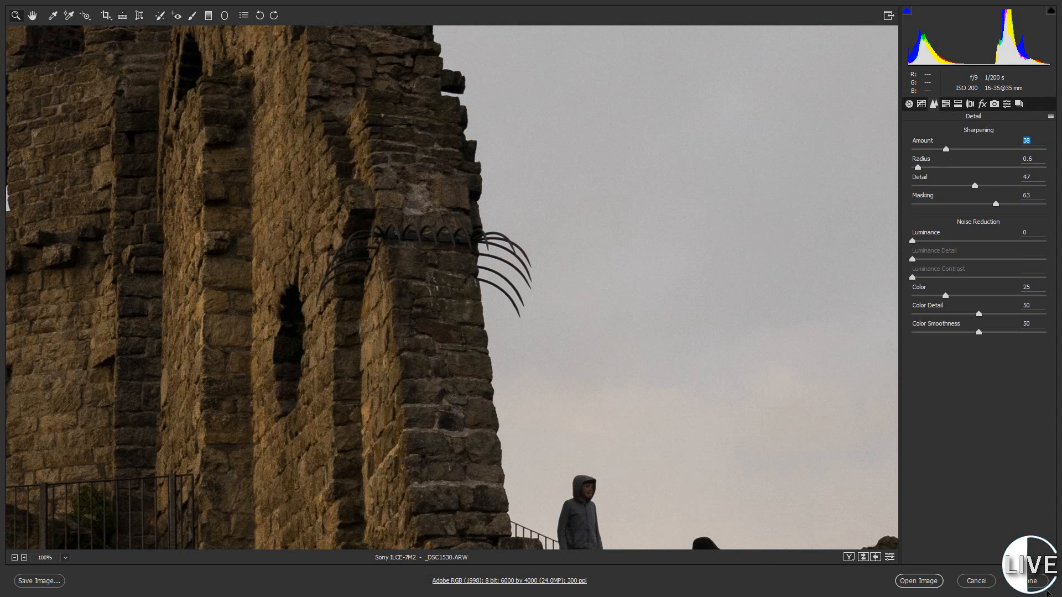
key("p")
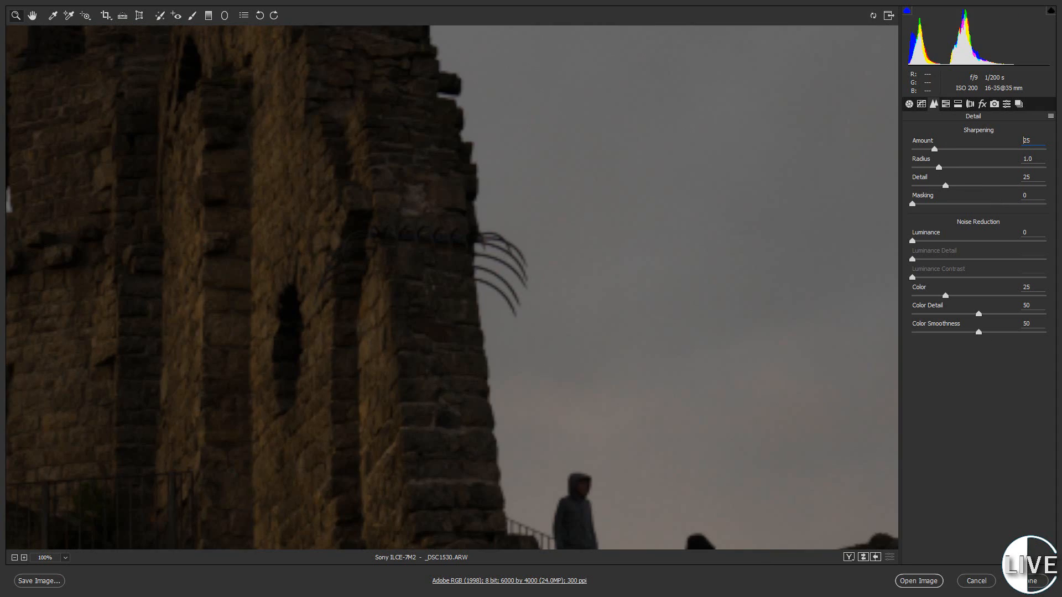
key("p")
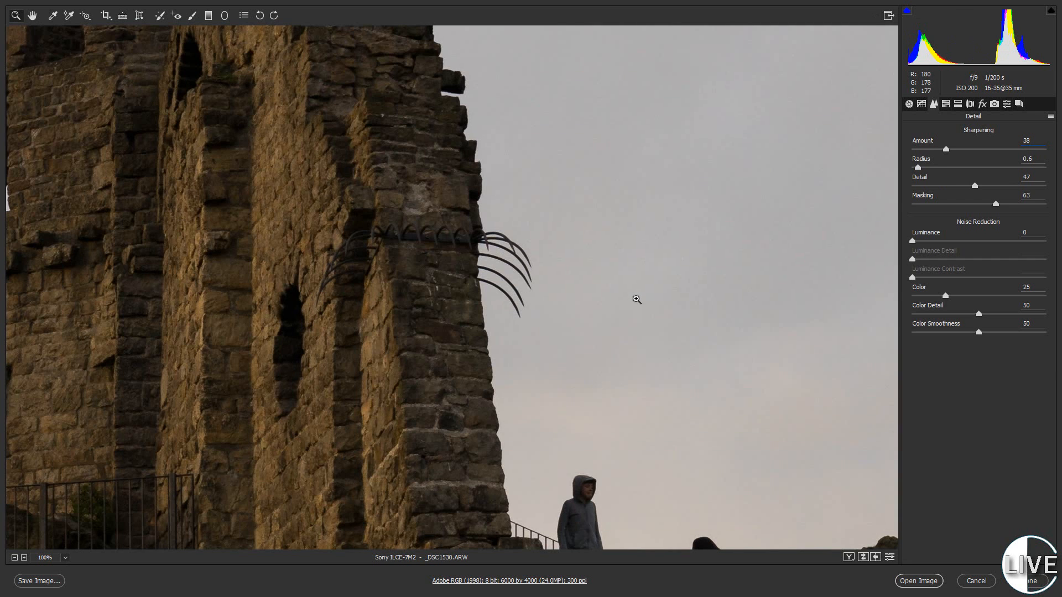
Open the processed raw photo in Photoshop, then collapse the floating Selective Tool palette and move it clear of the panels.
left_click(919, 581)
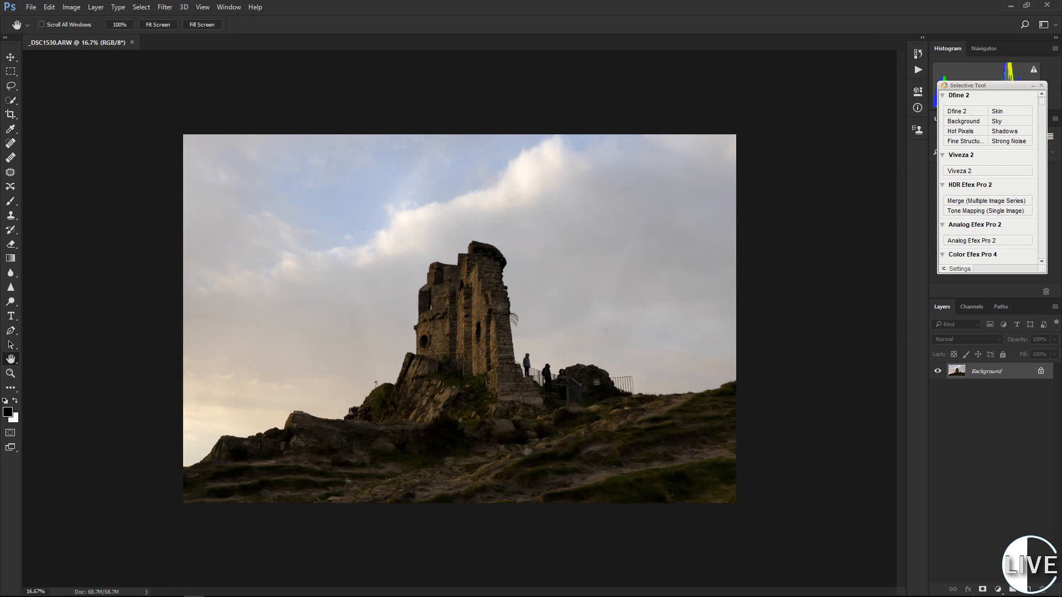
left_click(1033, 85)
left_click_drag(998, 90, 850, 24)
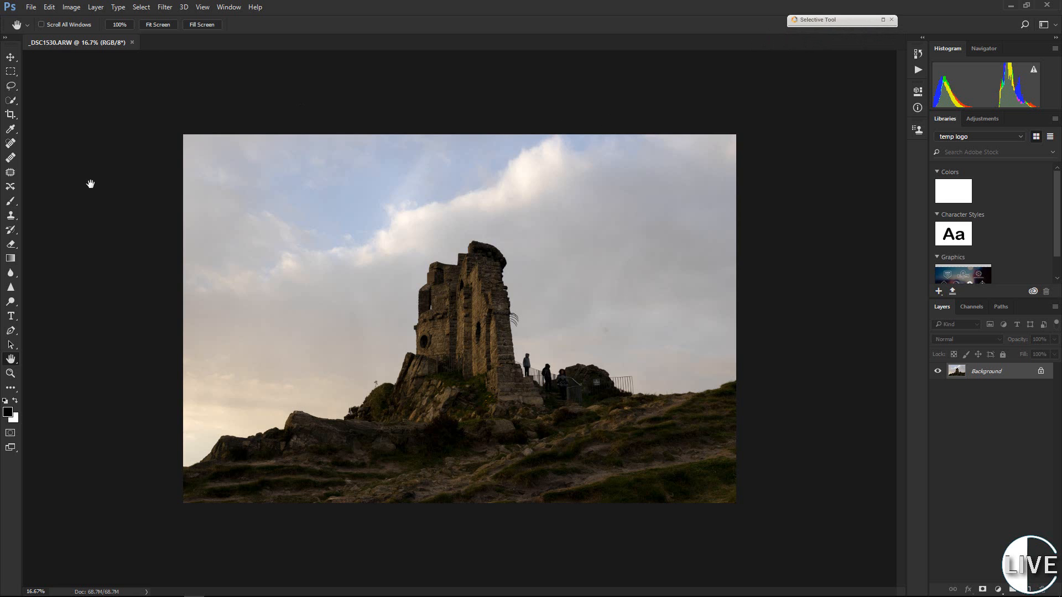
Add a Levels adjustment layer above the Background layer of the tower photo.
left_click(11, 374)
left_click(462, 301)
left_click_drag(471, 360, 472, 327)
left_click(491, 300)
left_click(493, 317)
left_click(494, 327)
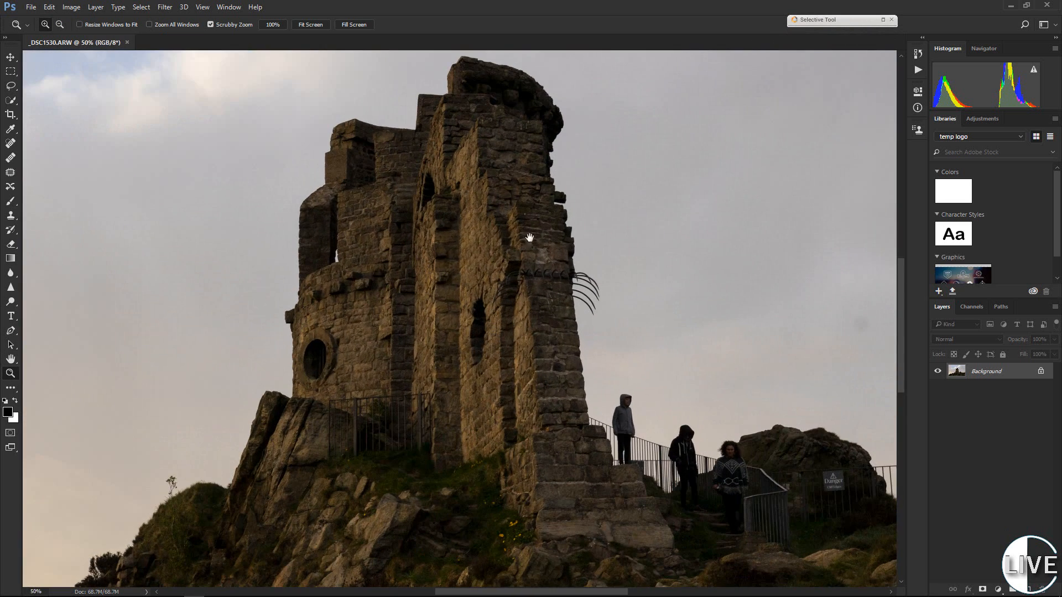
left_click_drag(528, 237, 441, 219)
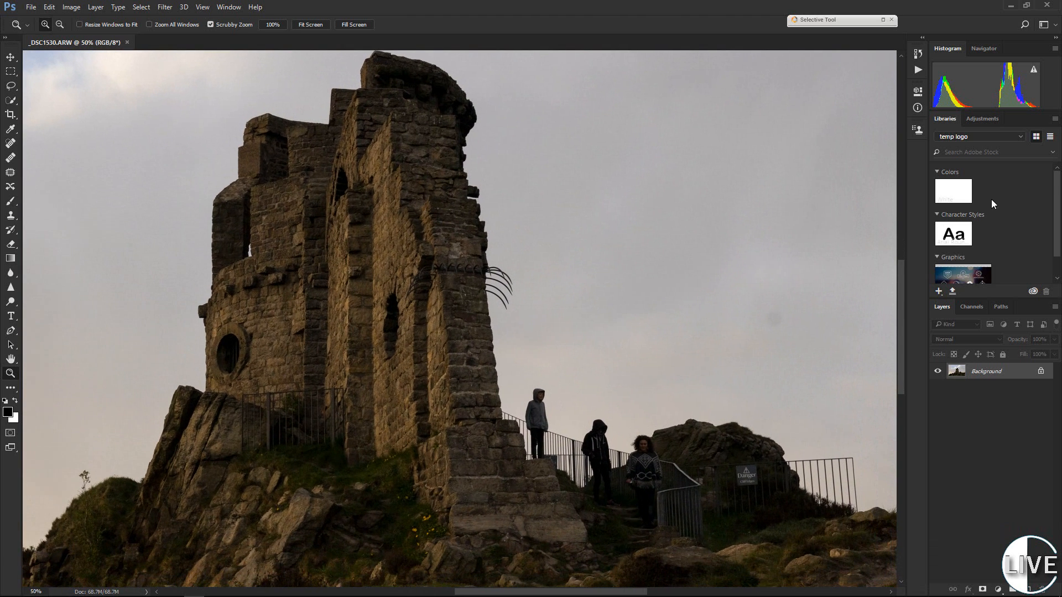
left_click(983, 119)
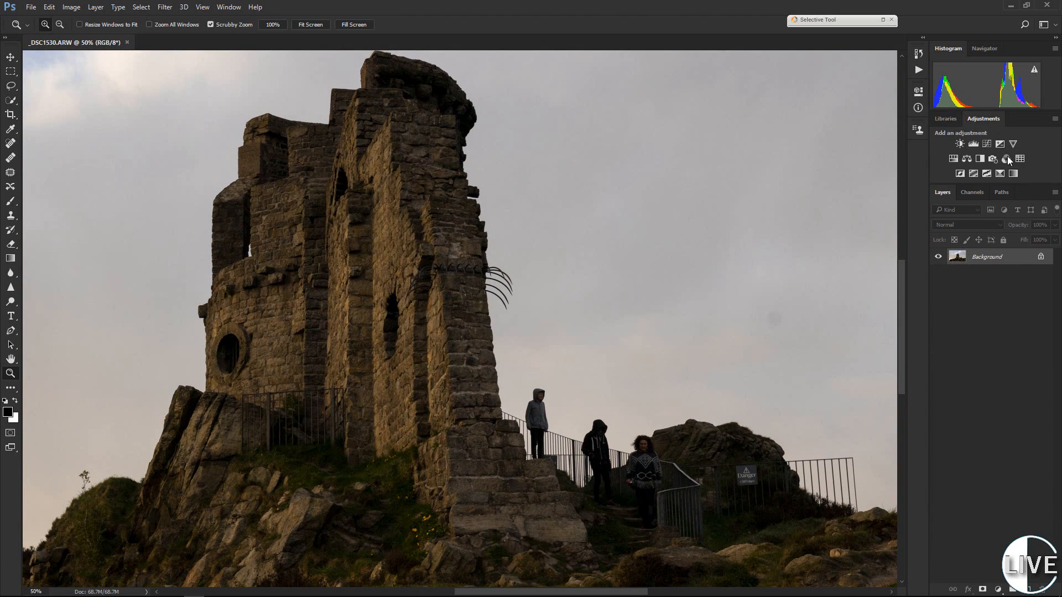
left_click(973, 144)
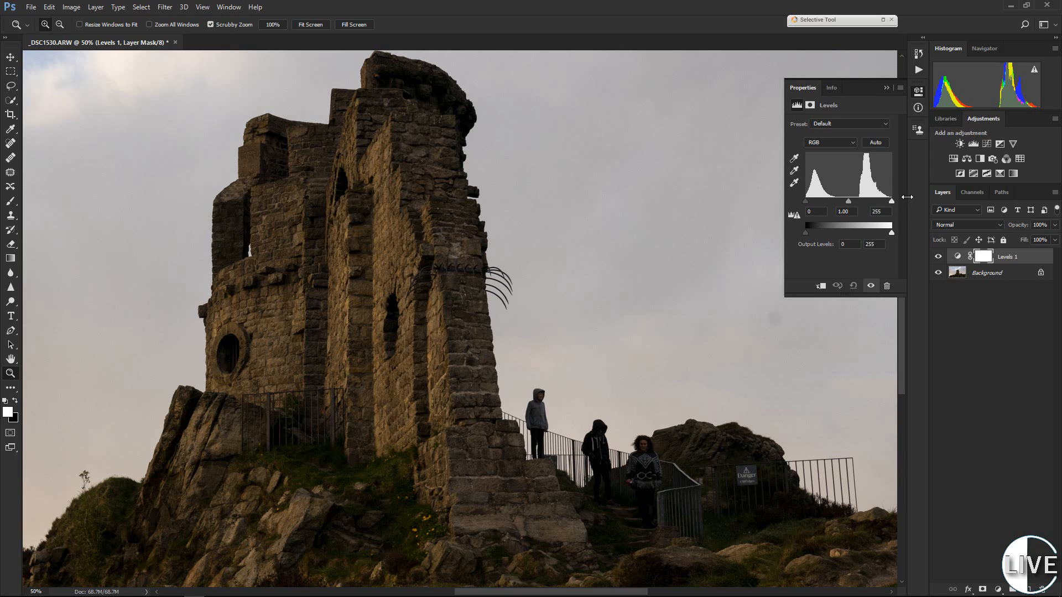
Preview the highlights with the Levels white input at 181 and sample a white point in the bright cloud above the tower.
left_click(797, 181)
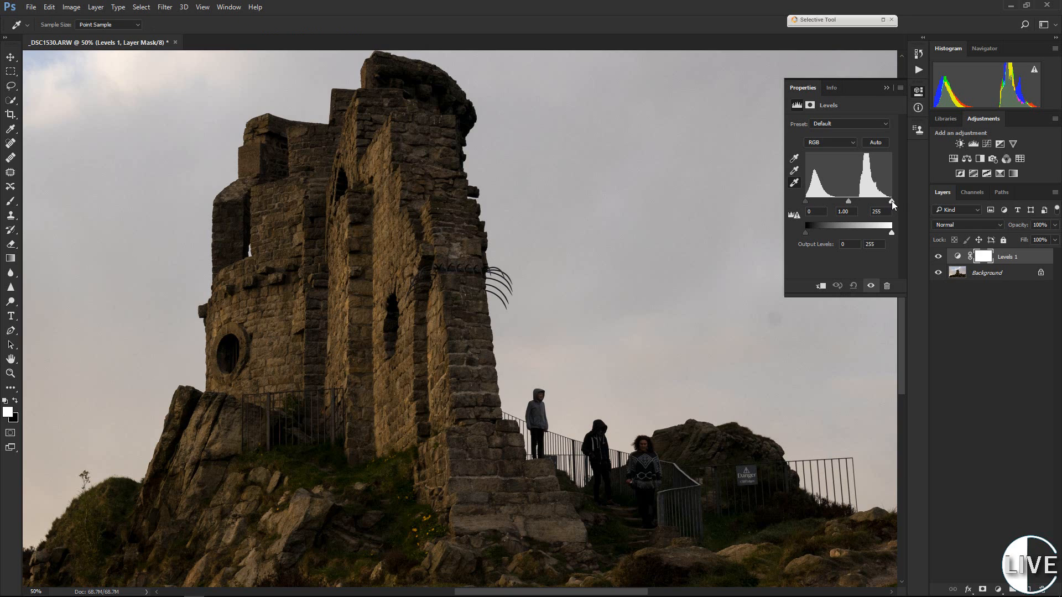
left_click_drag(891, 201, 867, 200)
scroll(367, 223, "down", 11)
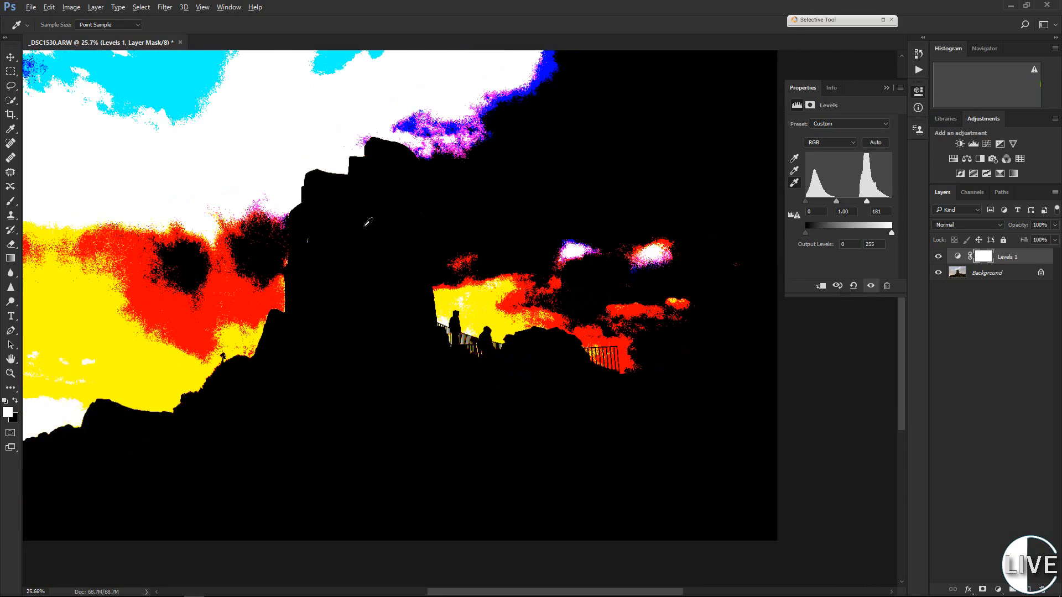
scroll(459, 319, "up", 1)
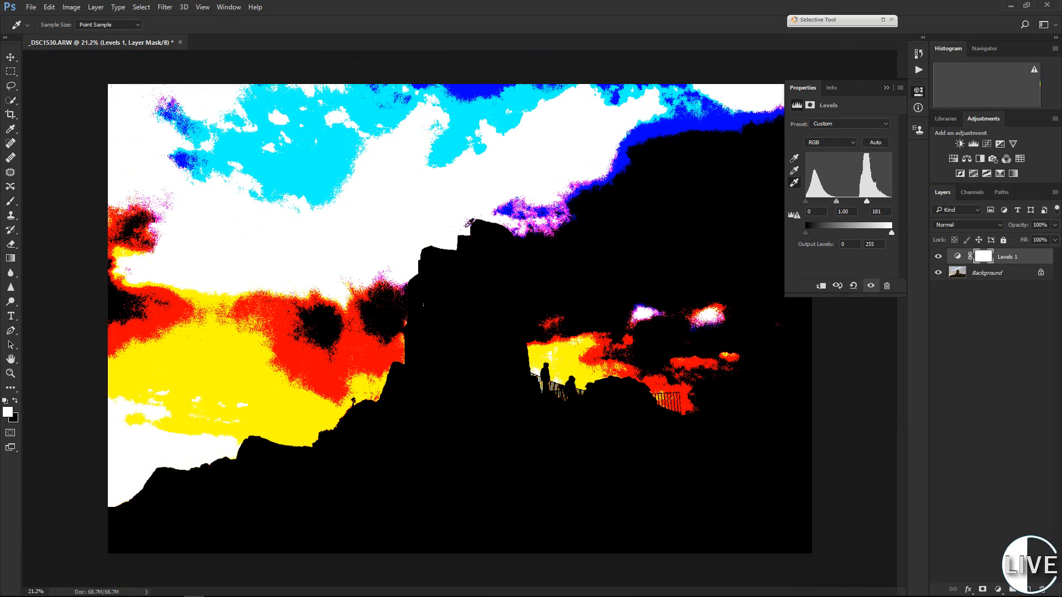
key("z")
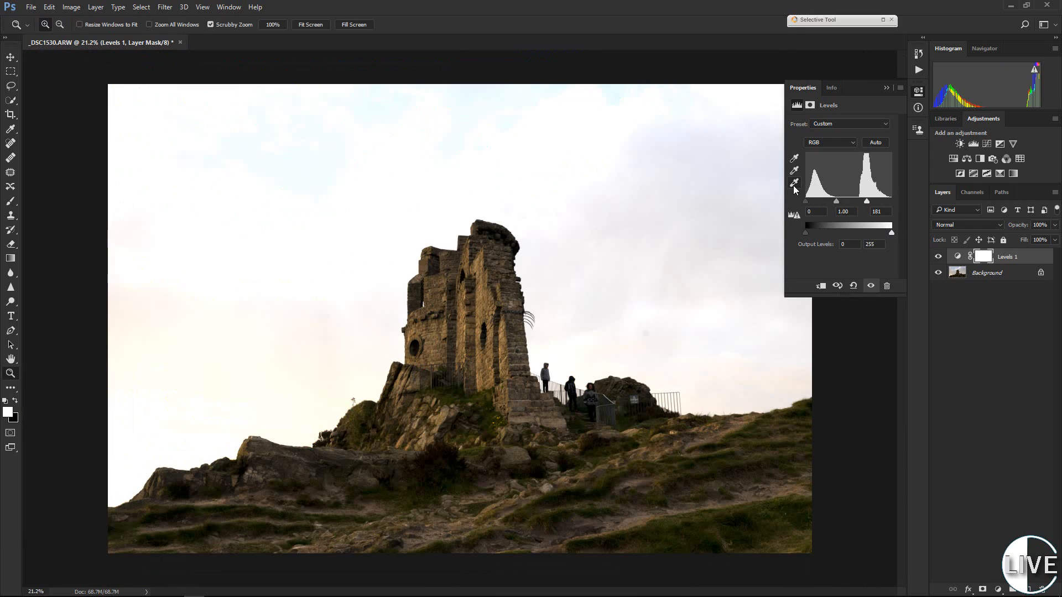
left_click(794, 182)
key("alt")
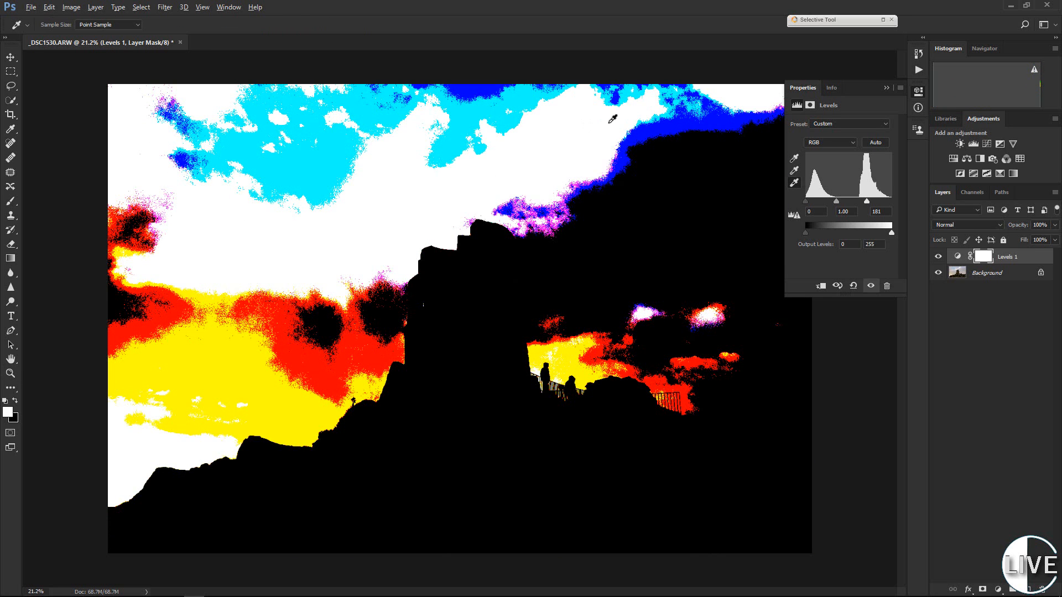
left_click(554, 140, "alt")
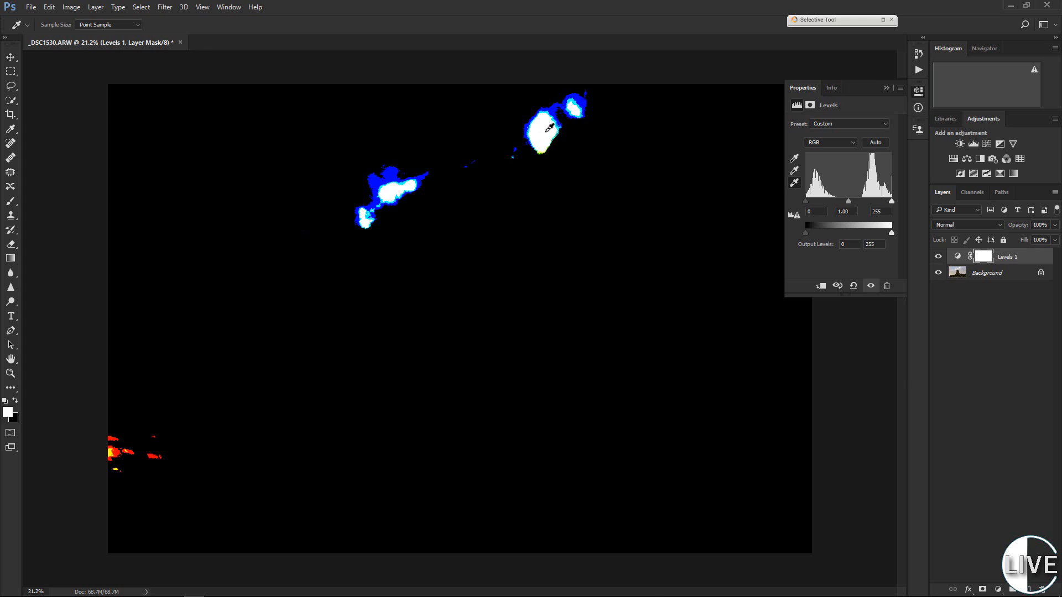
Refine the Levels white point by sampling the brightest pixels within the remaining highlight patches of the clouds.
scroll(548, 128, "up", 3)
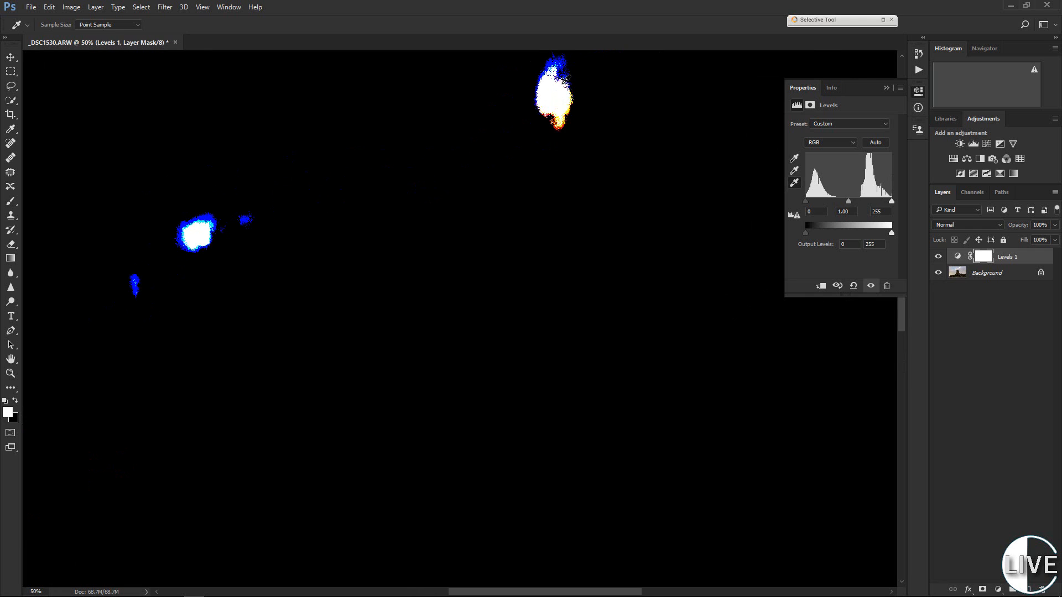
scroll(566, 80, "up", 4)
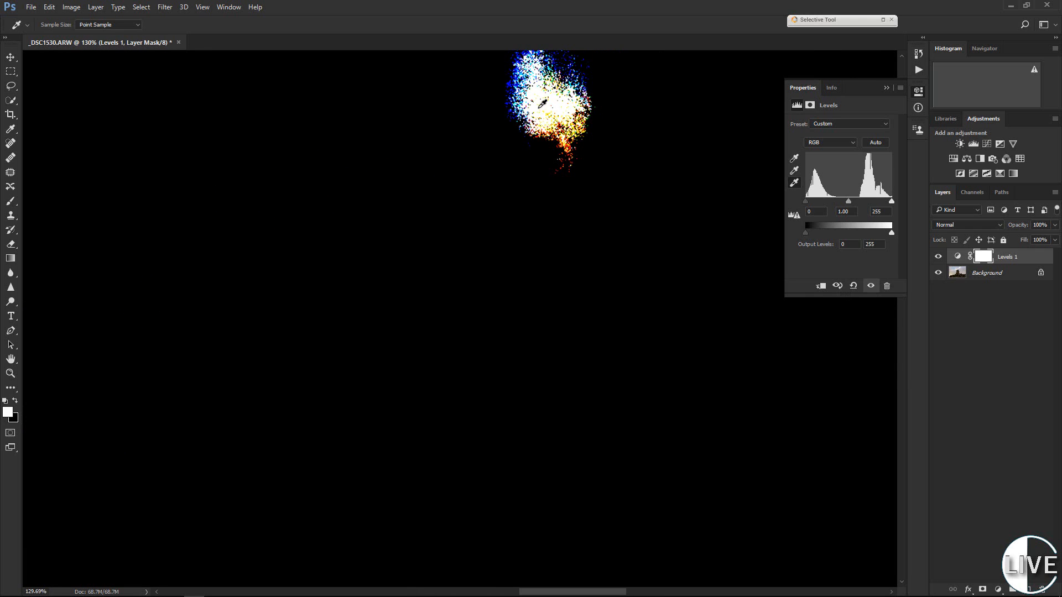
scroll(564, 96, "up", 5)
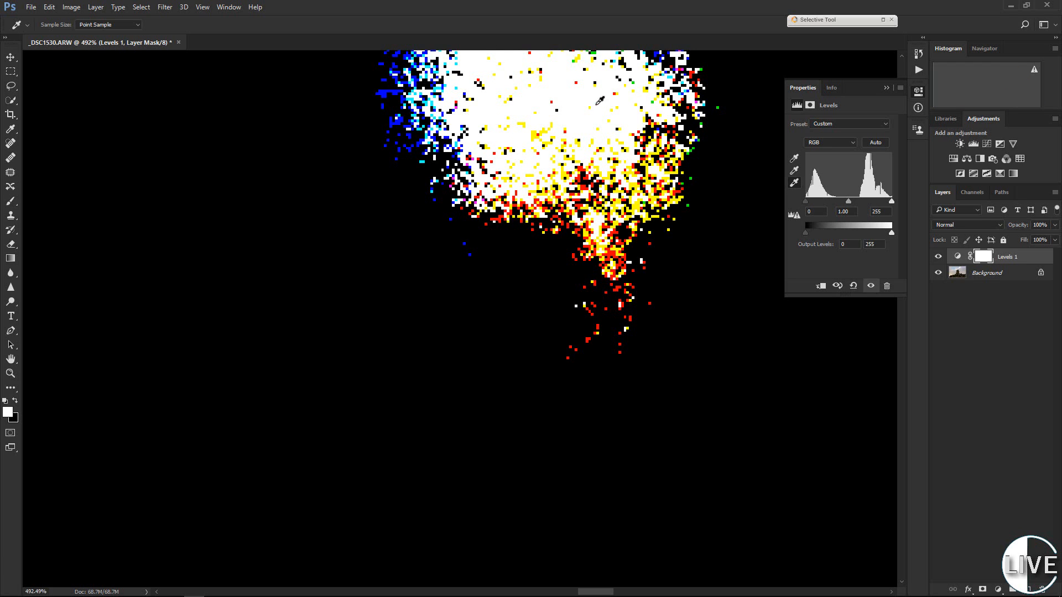
left_click(564, 85, "alt")
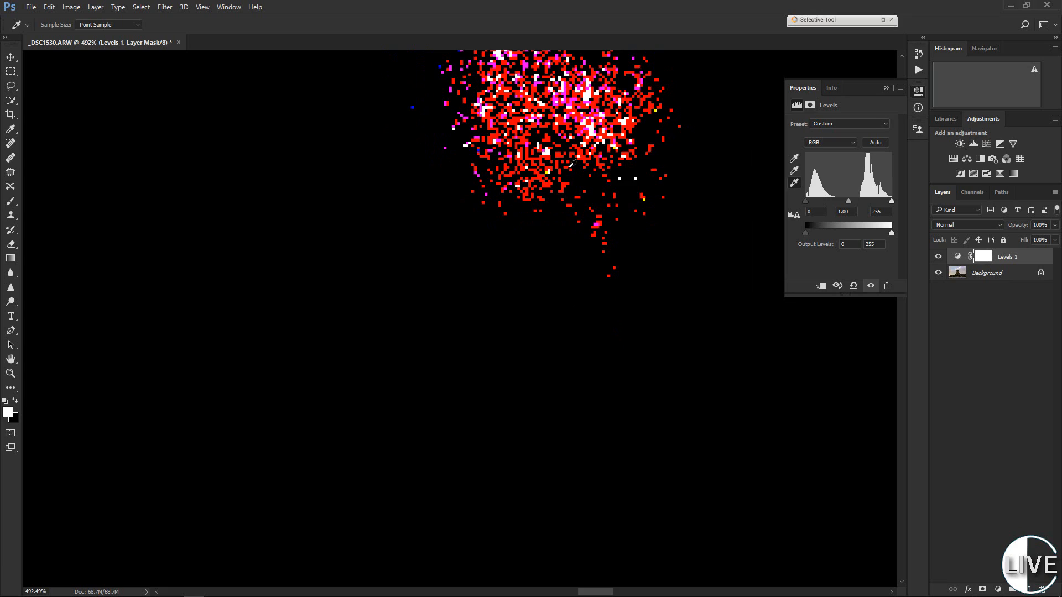
scroll(571, 164, "down", 10)
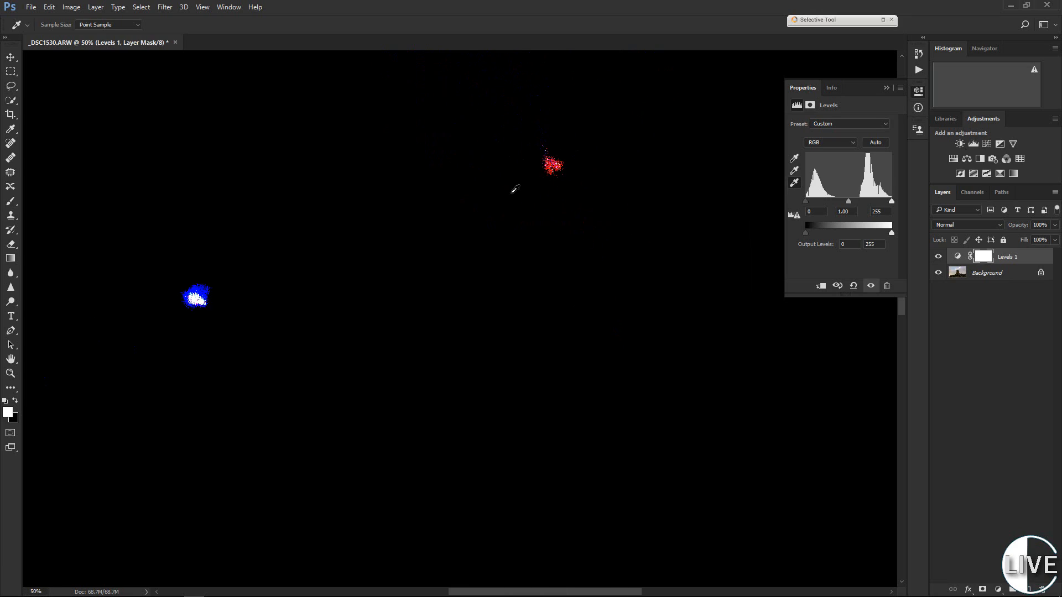
scroll(193, 303, "up", 10)
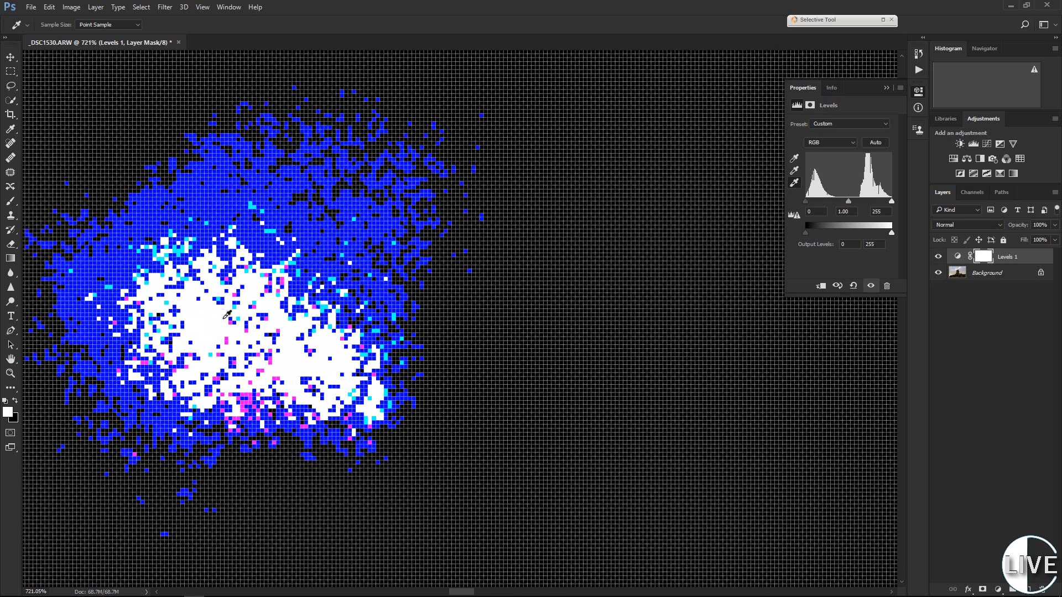
scroll(227, 315, "down", 12)
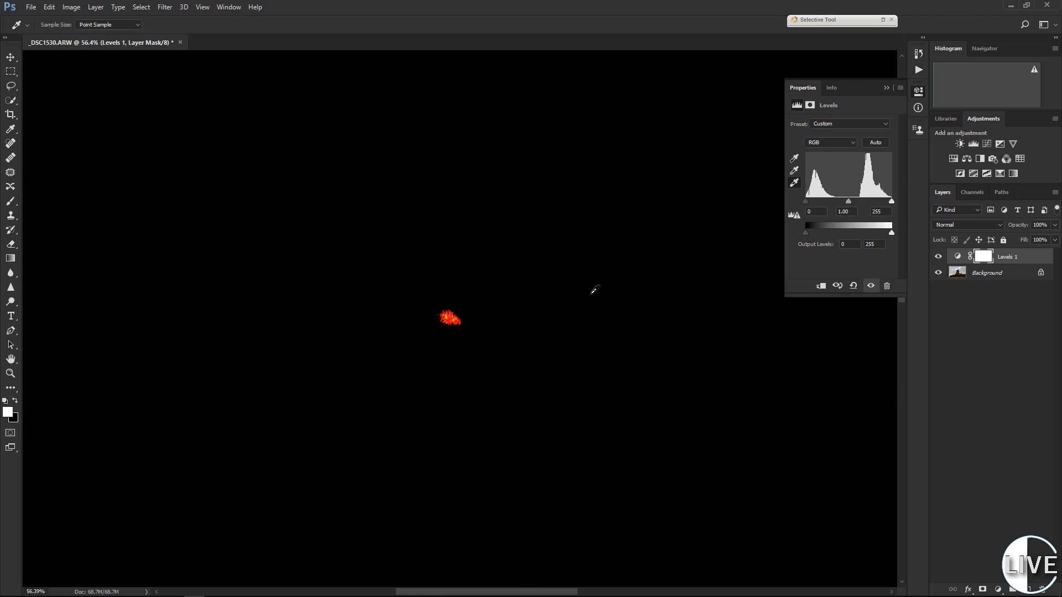
scroll(594, 289, "down", 5)
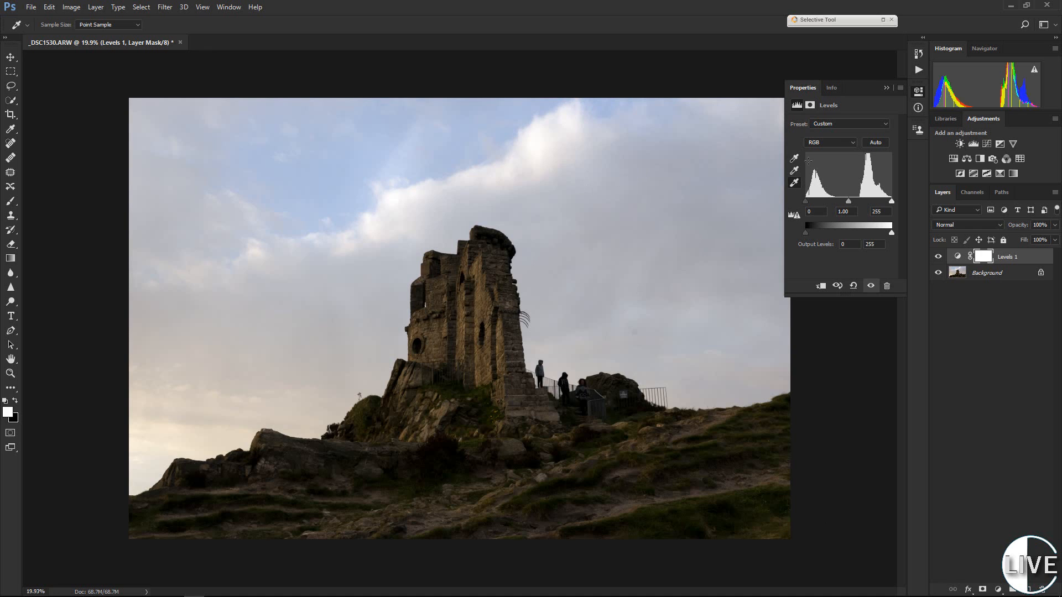
Preview the shadows with the Levels black input at 39 and sample the black point from the darkest pixels of the foreground.
left_click(795, 159)
left_click_drag(805, 202, 818, 200)
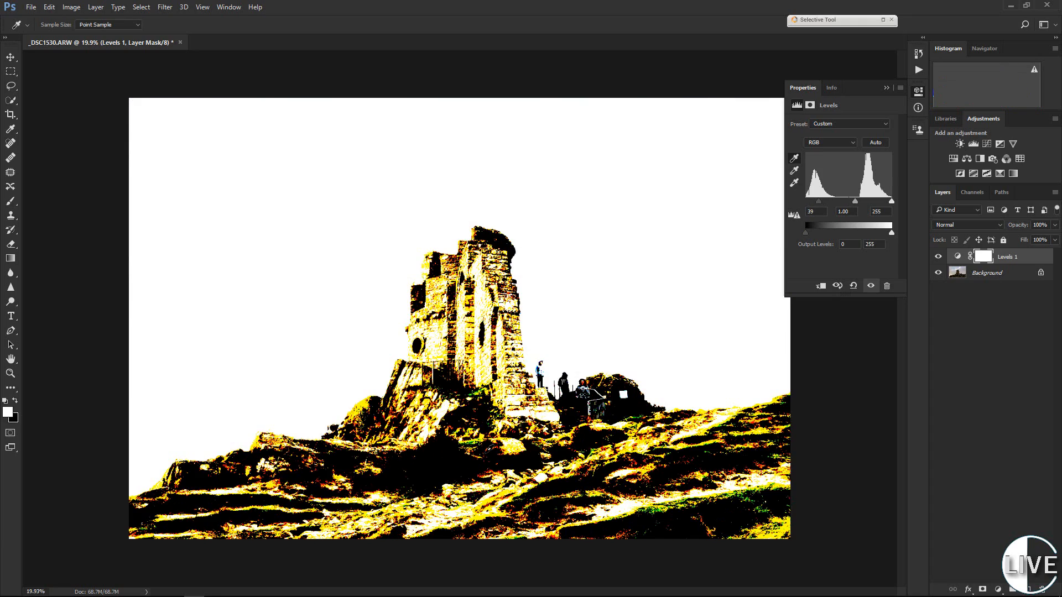
left_click(437, 462)
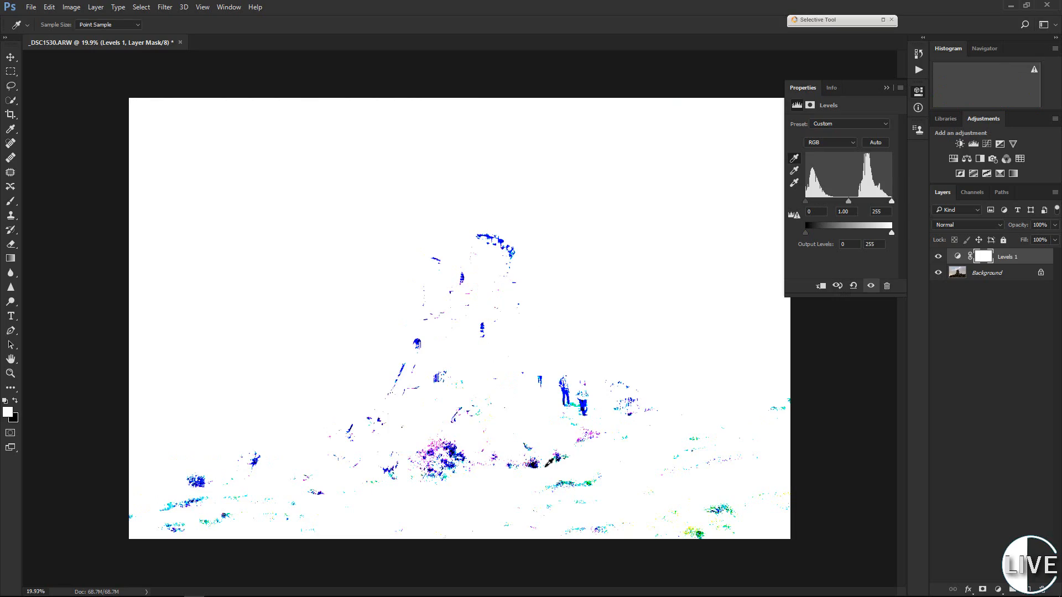
scroll(535, 463, "up", 9)
scroll(546, 528, "up", 2)
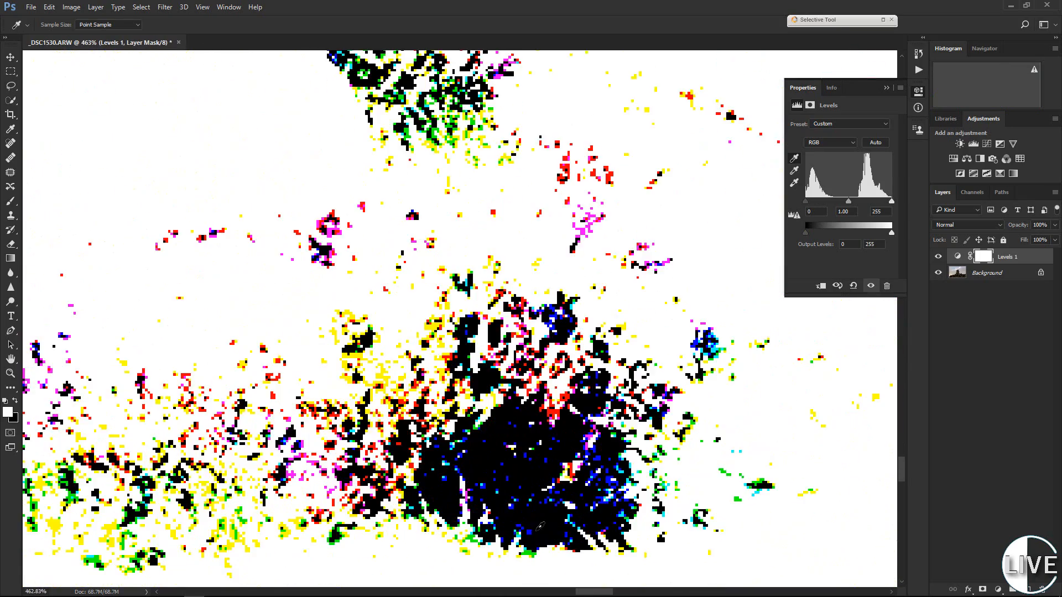
left_click(536, 531)
Examine the remaining clipped shadows on the hillside, tower and people in the threshold preview, and return to the normal image.
scroll(517, 479, "down", 2)
scroll(636, 337, "down", 6)
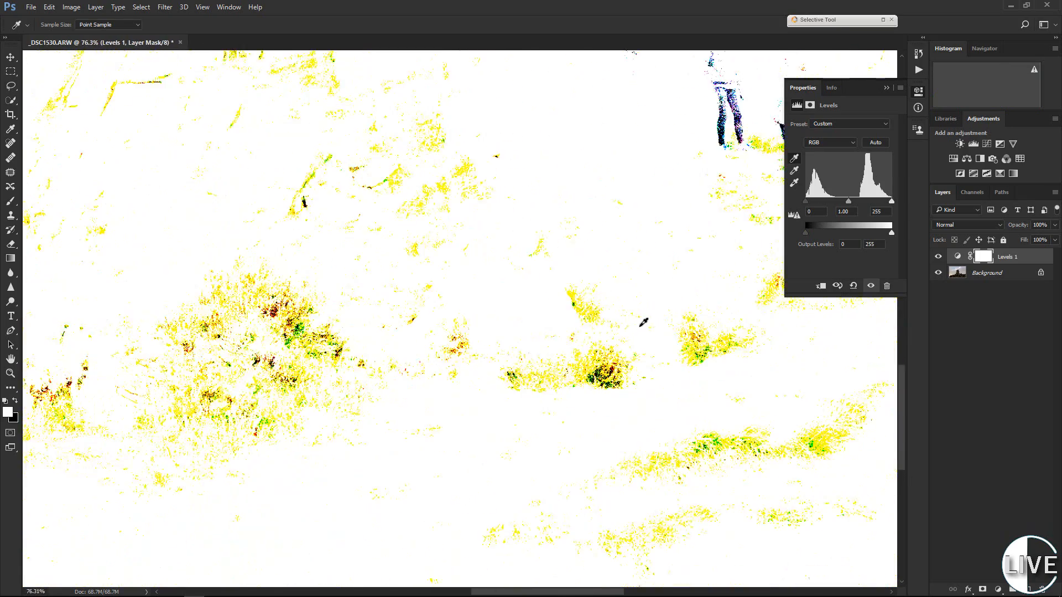
scroll(715, 168, "up", 6)
scroll(719, 164, "down", 3)
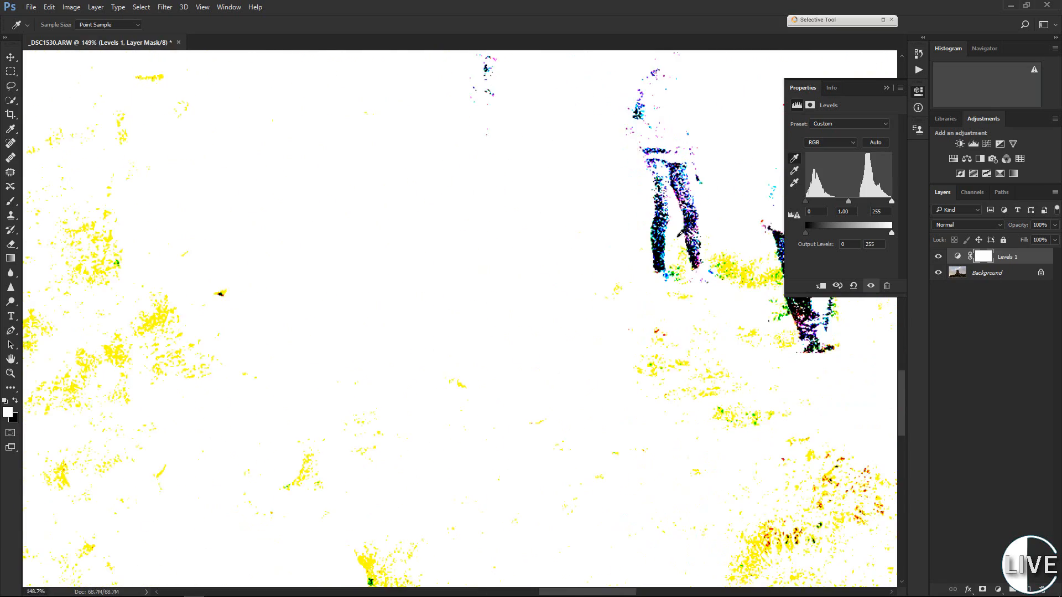
scroll(713, 211, "up", 3)
scroll(708, 249, "down", 6)
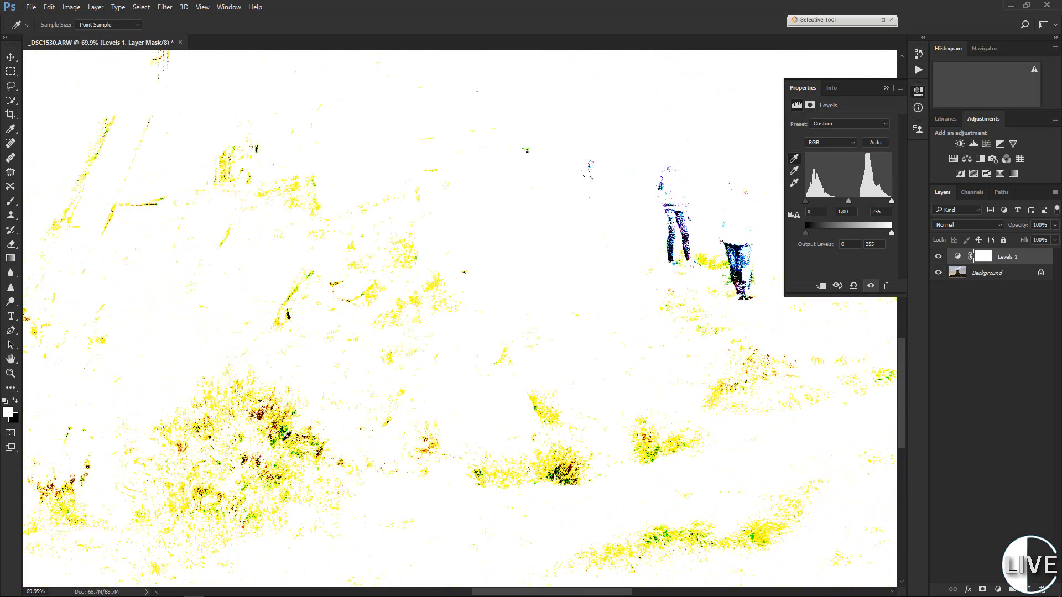
scroll(221, 443, "down", 4)
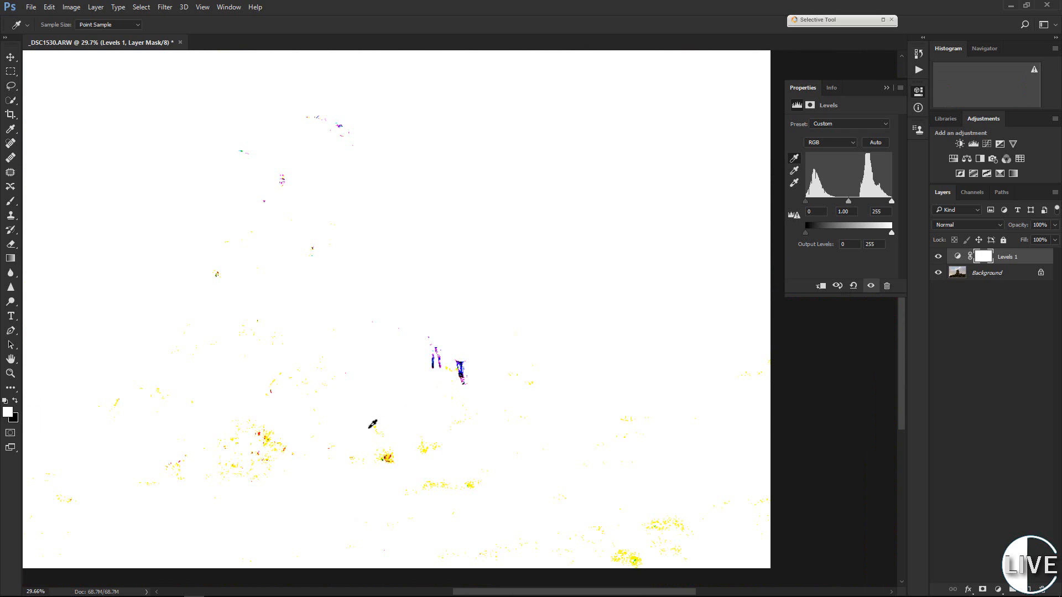
scroll(391, 467, "up", 3)
scroll(218, 415, "down", 4)
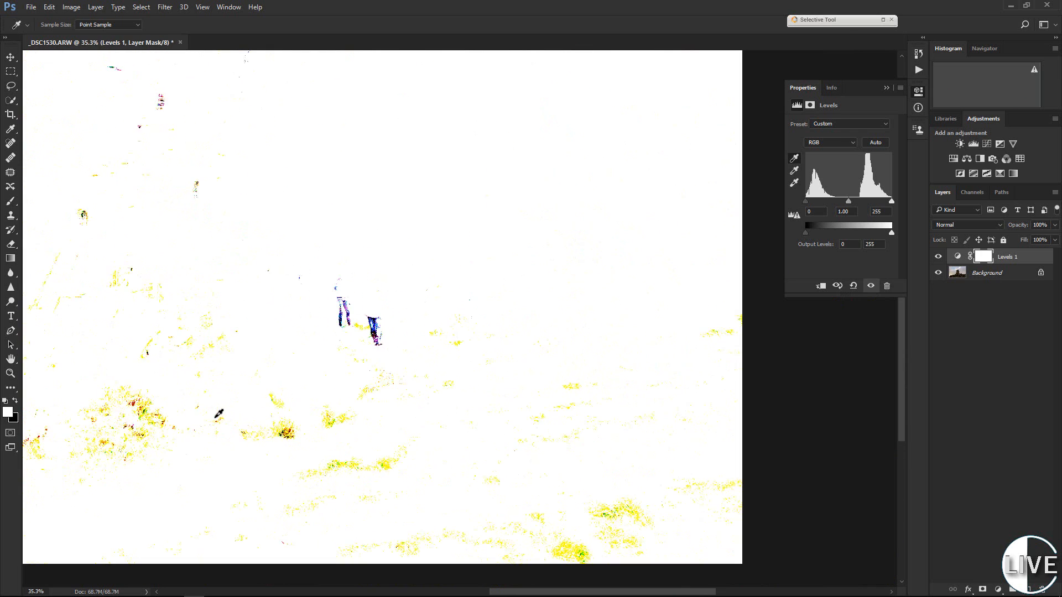
key("alt")
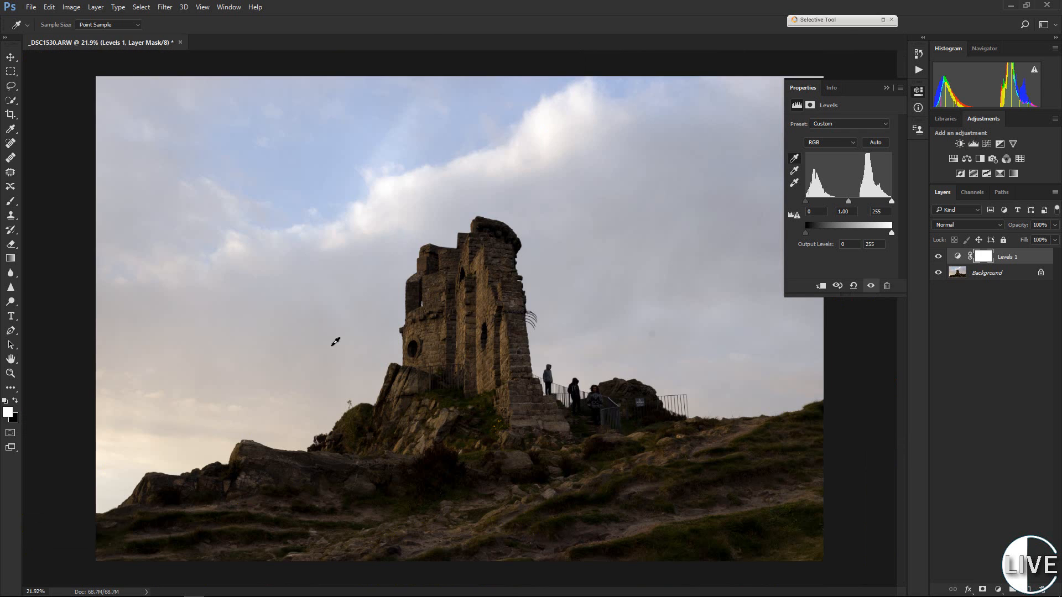
Set the Levels grey point by sampling the grey hoodie and the dark jacket of the people beside the tower, and collapse the adjustment's properties.
left_click(794, 171)
scroll(482, 319, "up", 2)
scroll(482, 320, "up", 5)
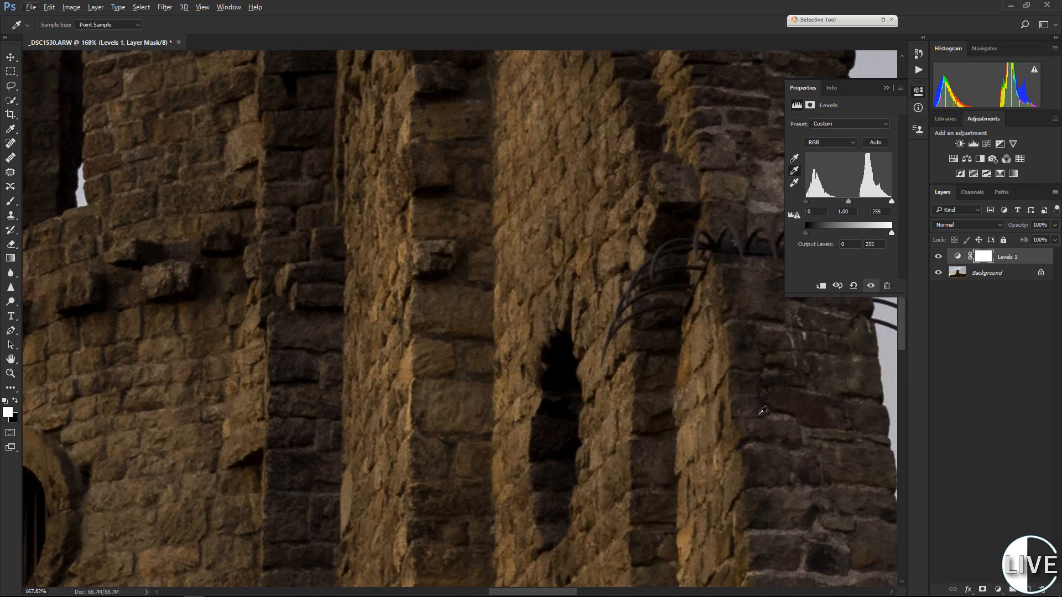
left_click_drag(761, 411, 451, 284)
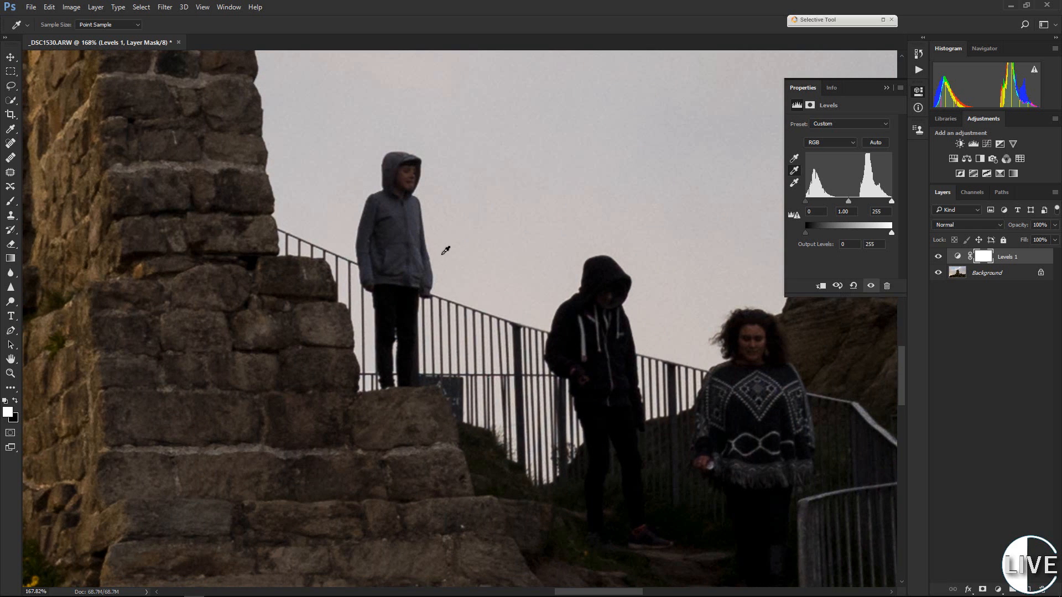
left_click(417, 217)
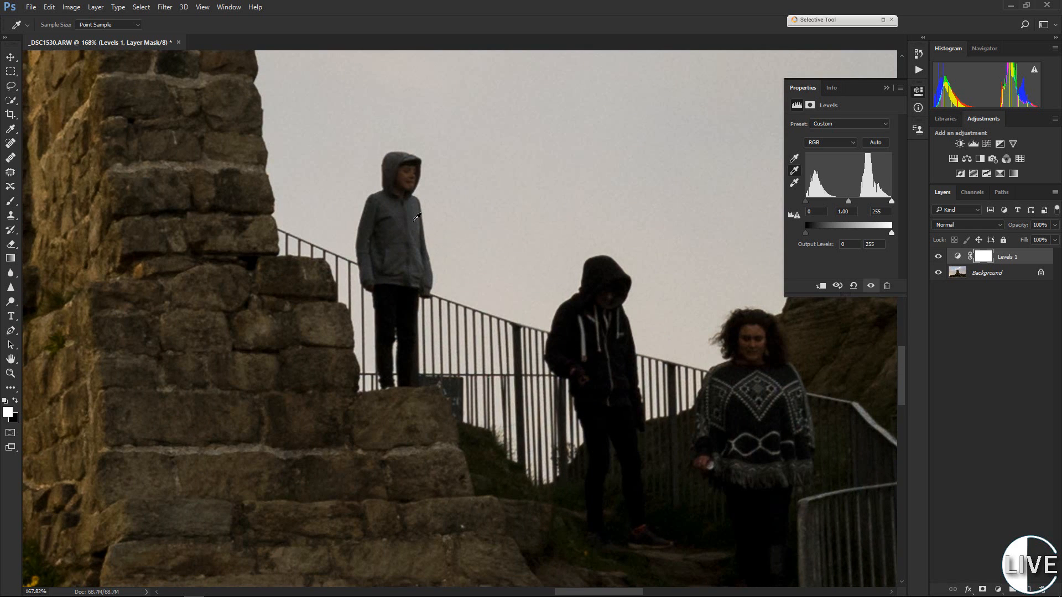
left_click(573, 330)
scroll(317, 349, "down", 5)
scroll(317, 349, "down", 3)
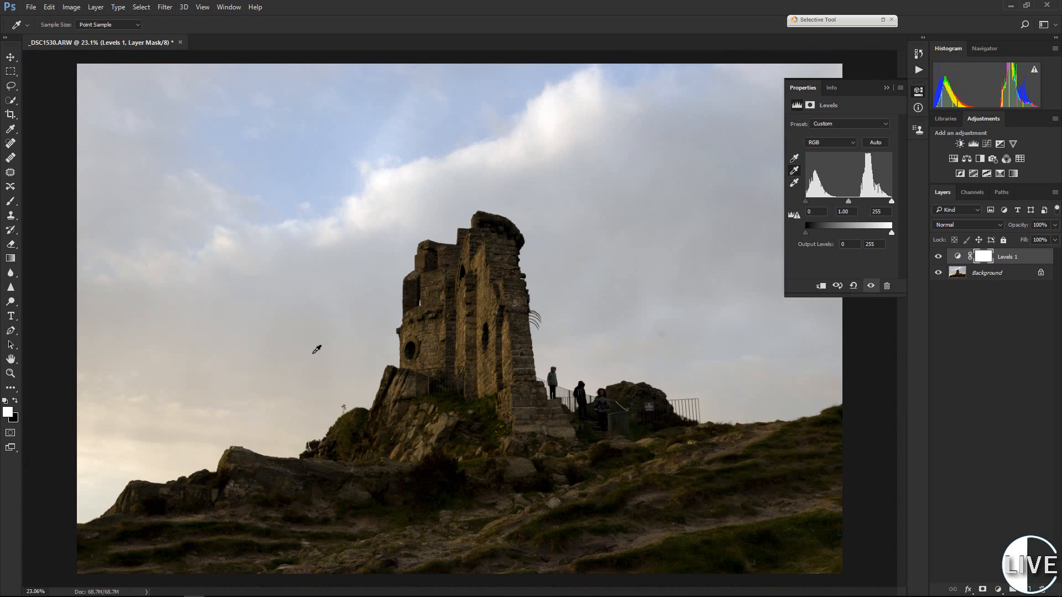
left_click(886, 88)
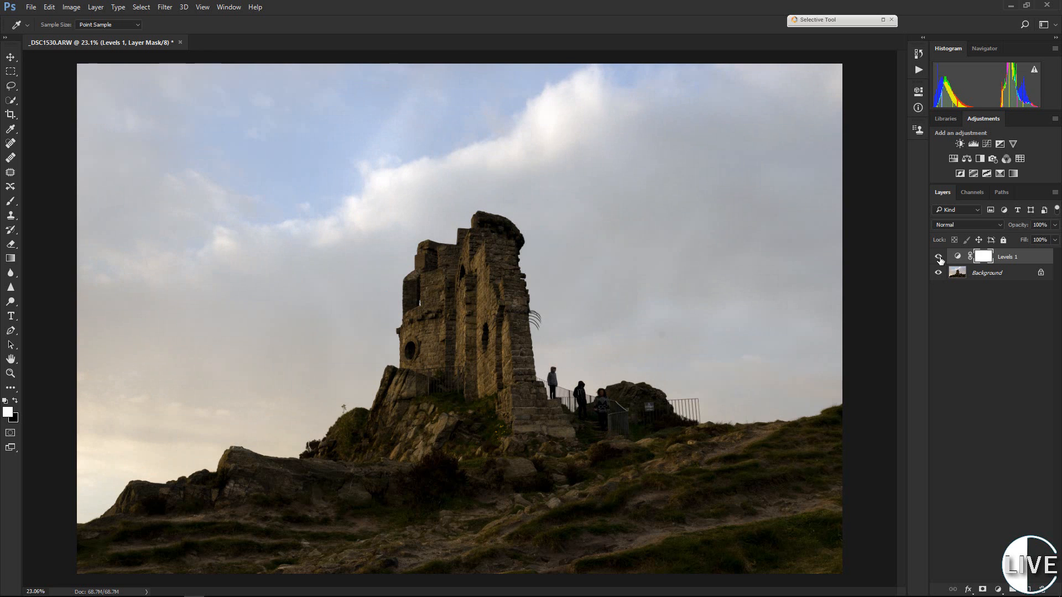
Compare the tower's stonework at 100% with the Levels layer hidden and shown, and return to the whole image.
left_click(11, 373)
left_click(450, 296)
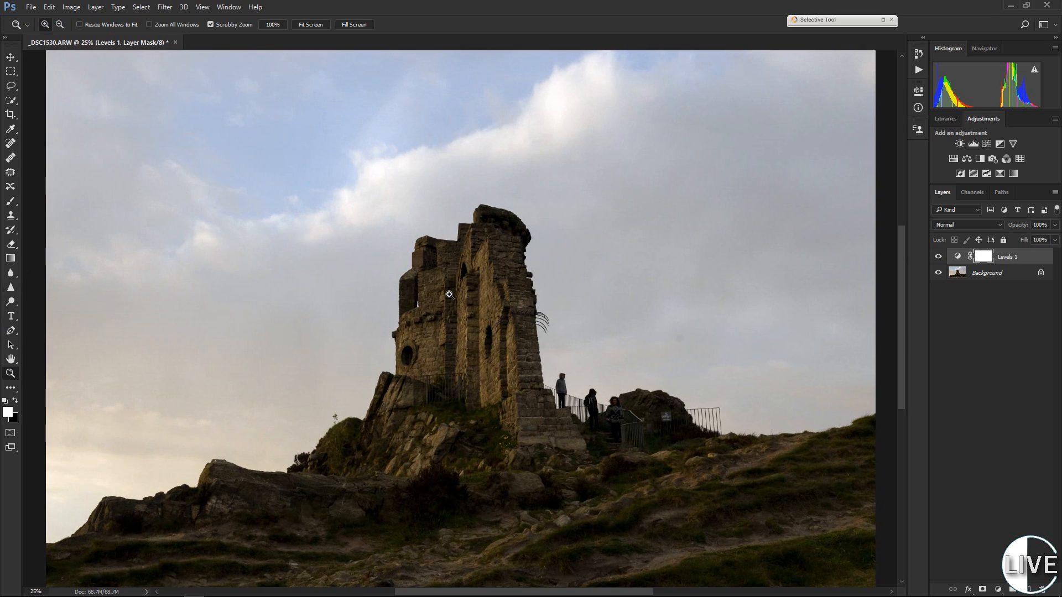
left_click(467, 335)
left_click(494, 363)
left_click(523, 379)
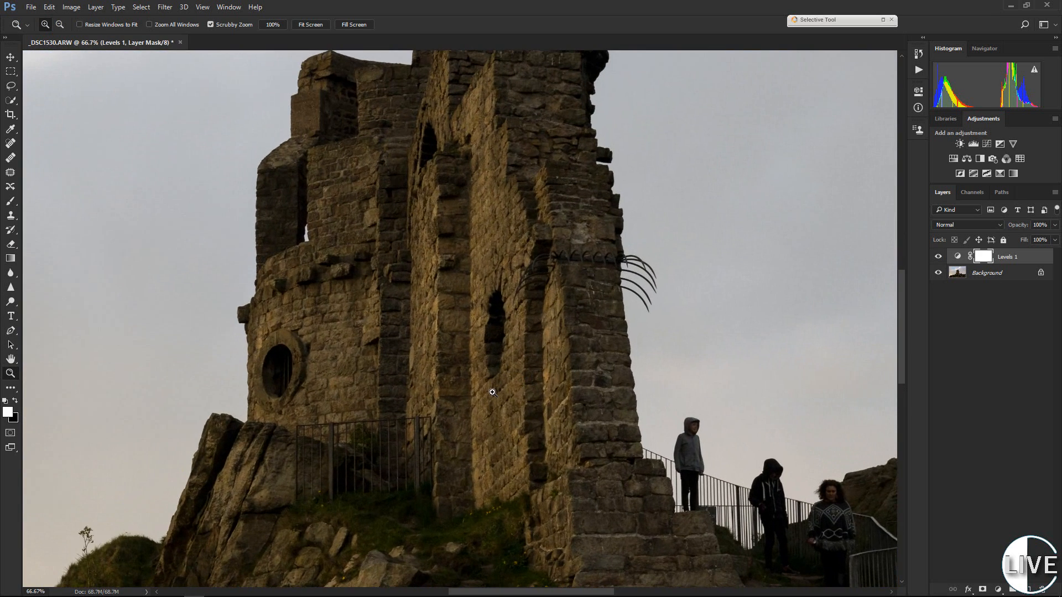
left_click(533, 398)
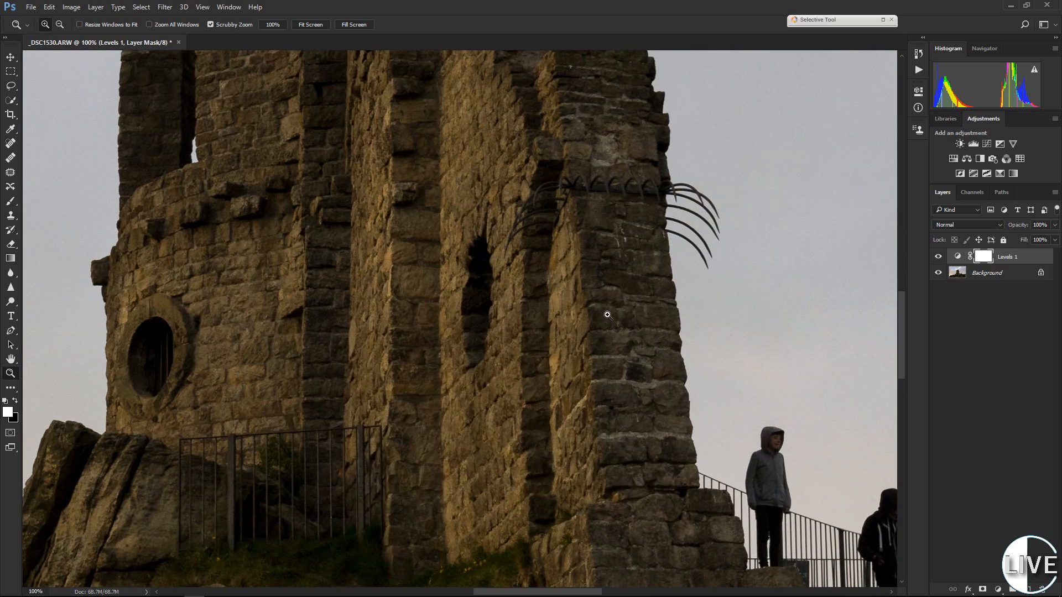
left_click(938, 258)
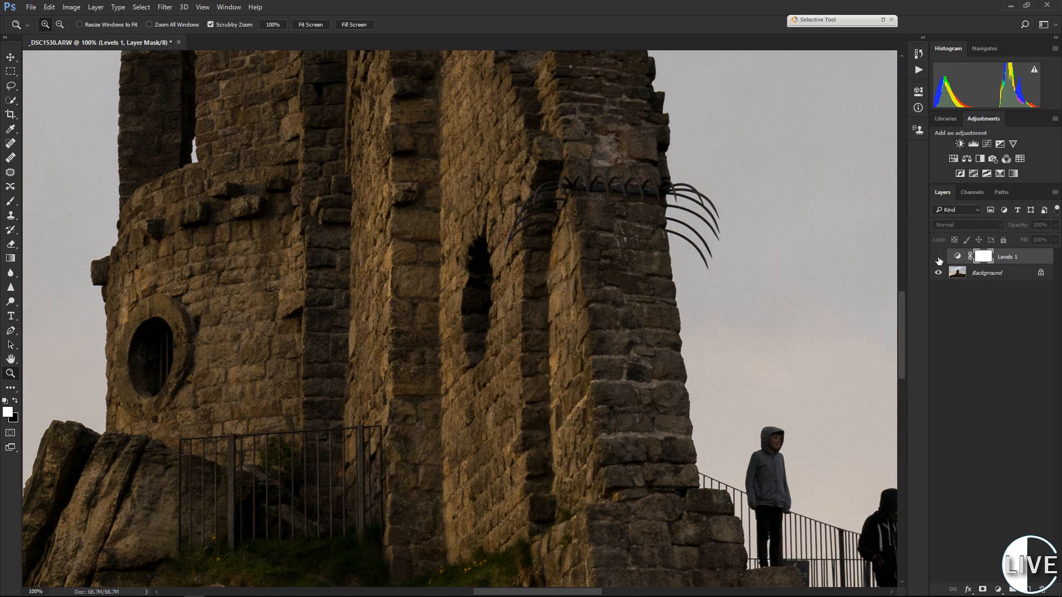
left_click(939, 257)
left_click_drag(459, 239, 468, 253)
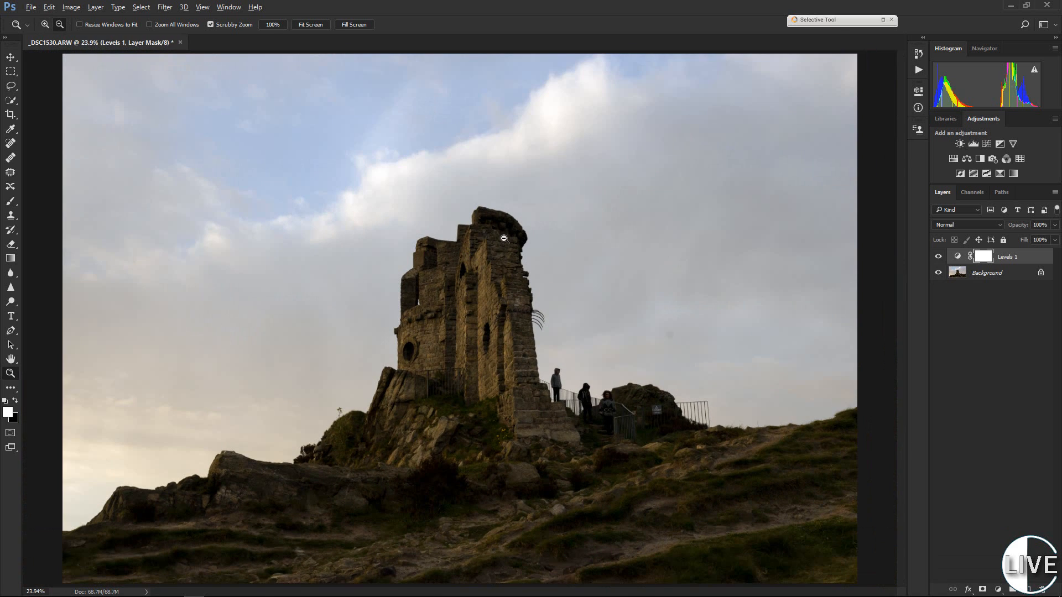
key("alt")
Open the raw photo biddulph grange_029 from the biddulph grange folder under YEAR 2017.
left_click(31, 8)
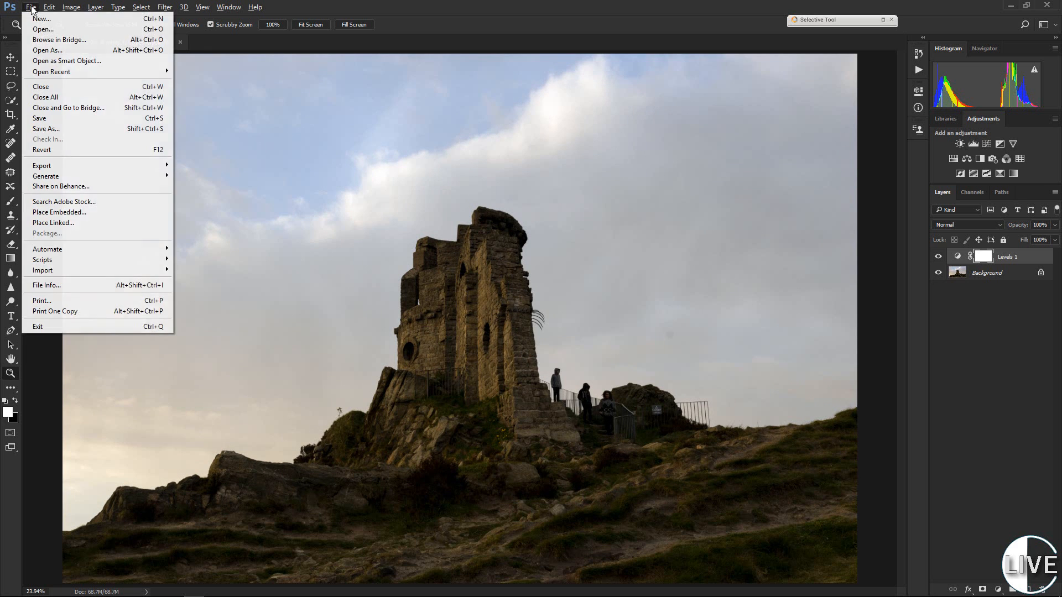
left_click(43, 29)
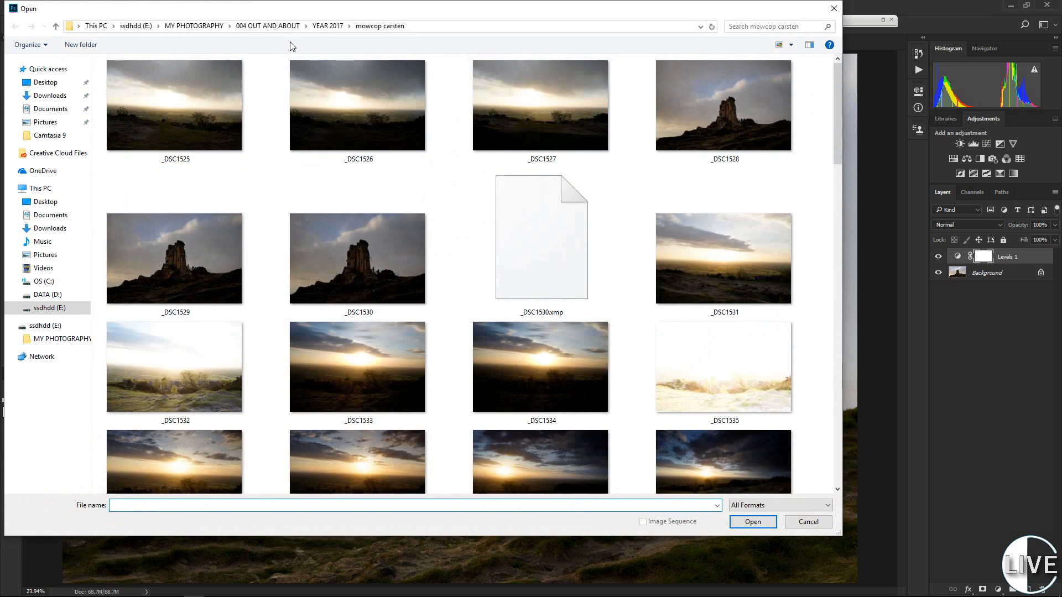
left_click(320, 26)
left_click(145, 78)
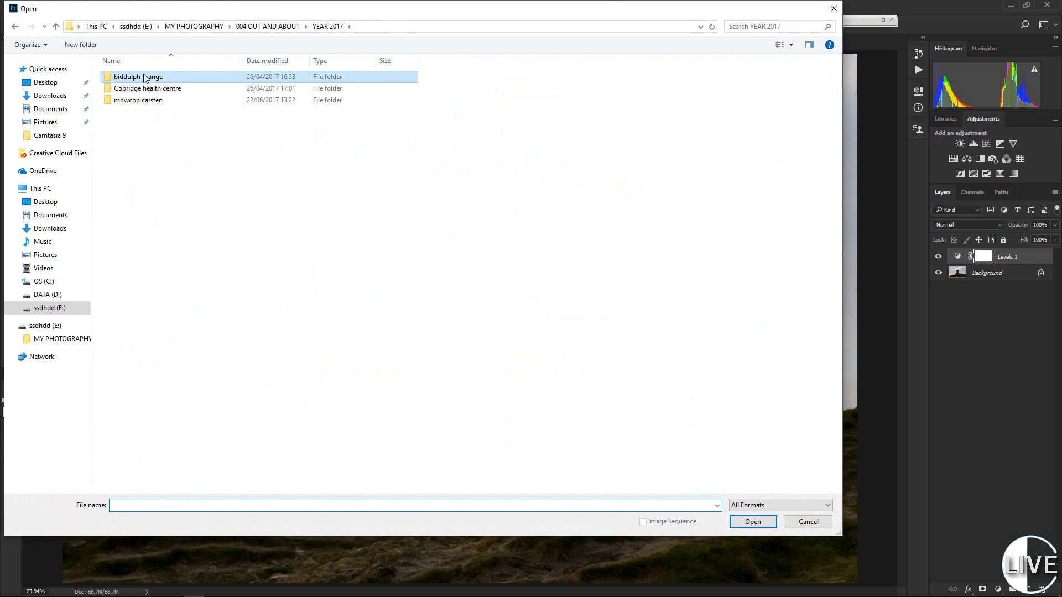
double_click(145, 78)
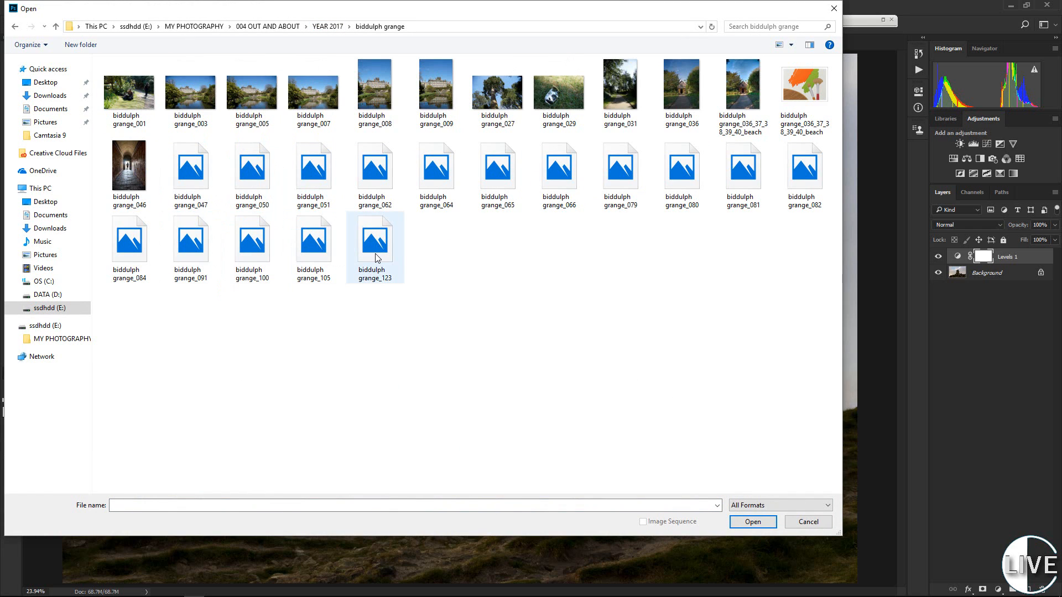
double_click(563, 95)
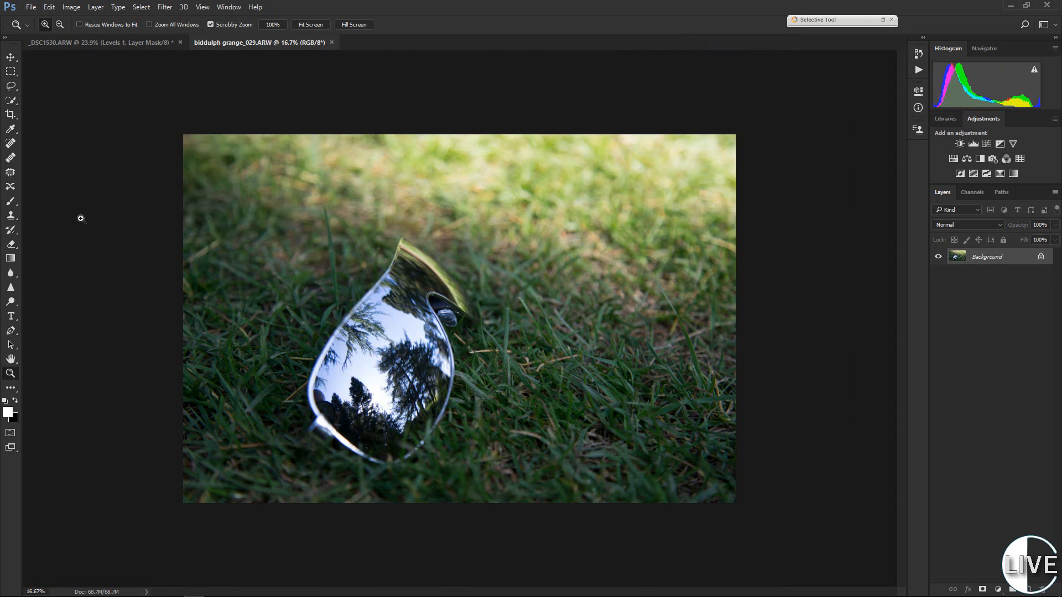
Reset the foreground and background colours to their defaults and add a Levels adjustment layer above the sunglasses photo.
key("d")
left_click(360, 329)
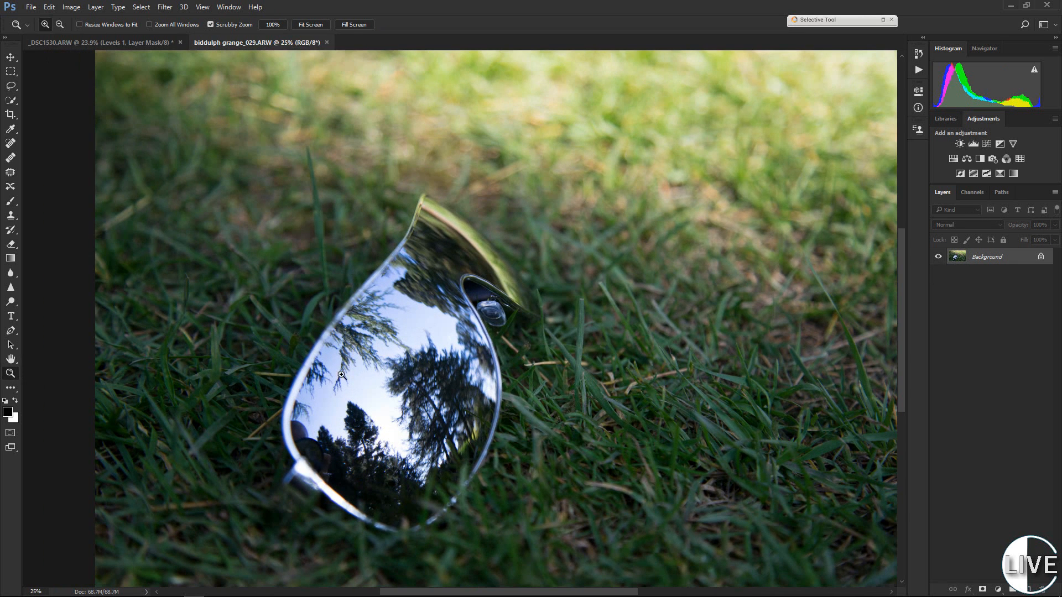
left_click(976, 146)
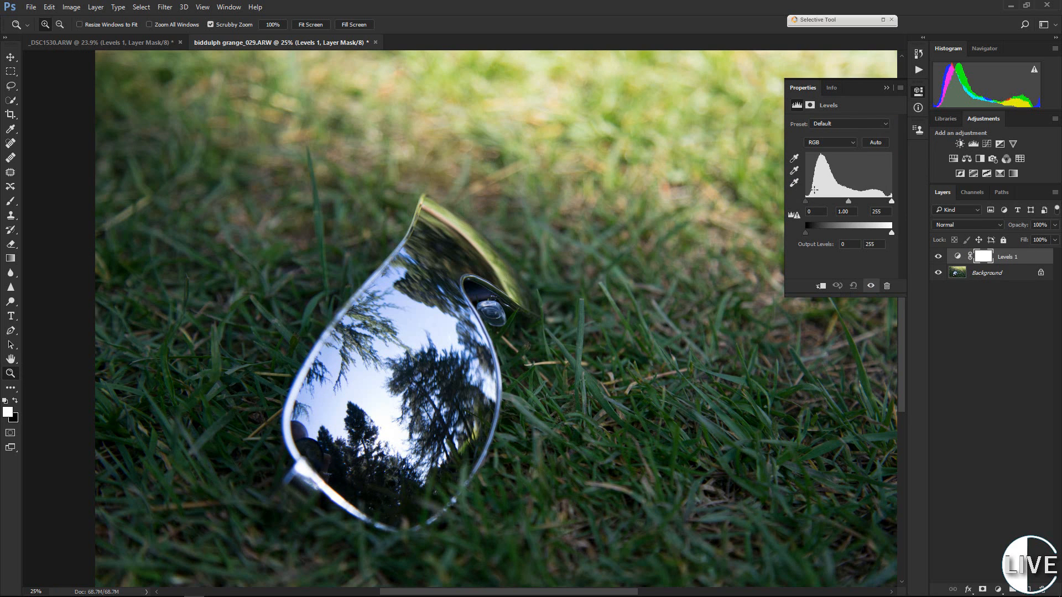
Preview the highlights with the Levels white input at 124 and sample the white point in the bright sky reflected in the lens.
left_click(795, 183)
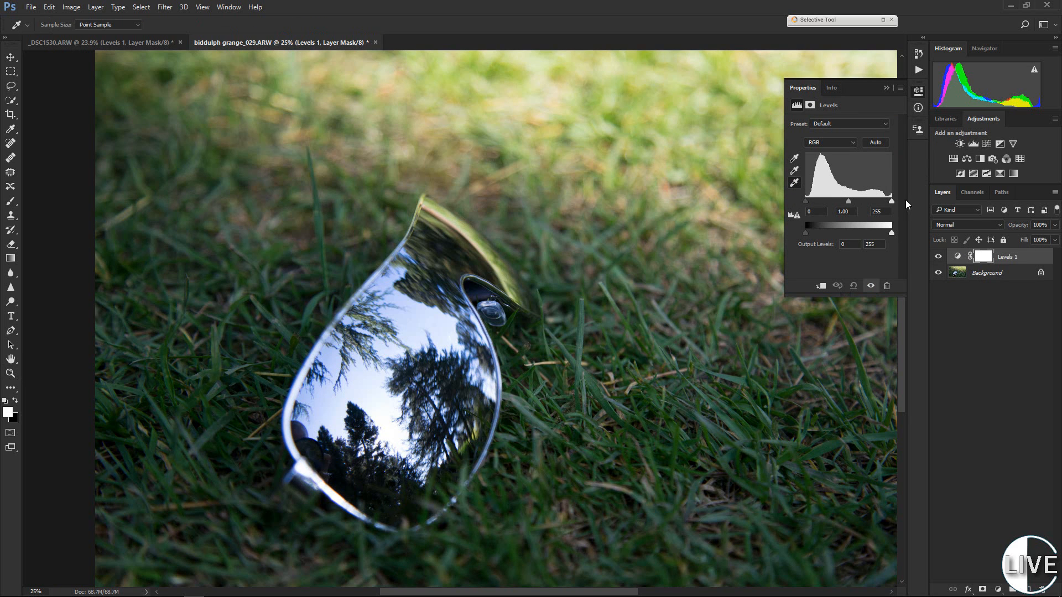
left_click_drag(891, 202, 847, 202)
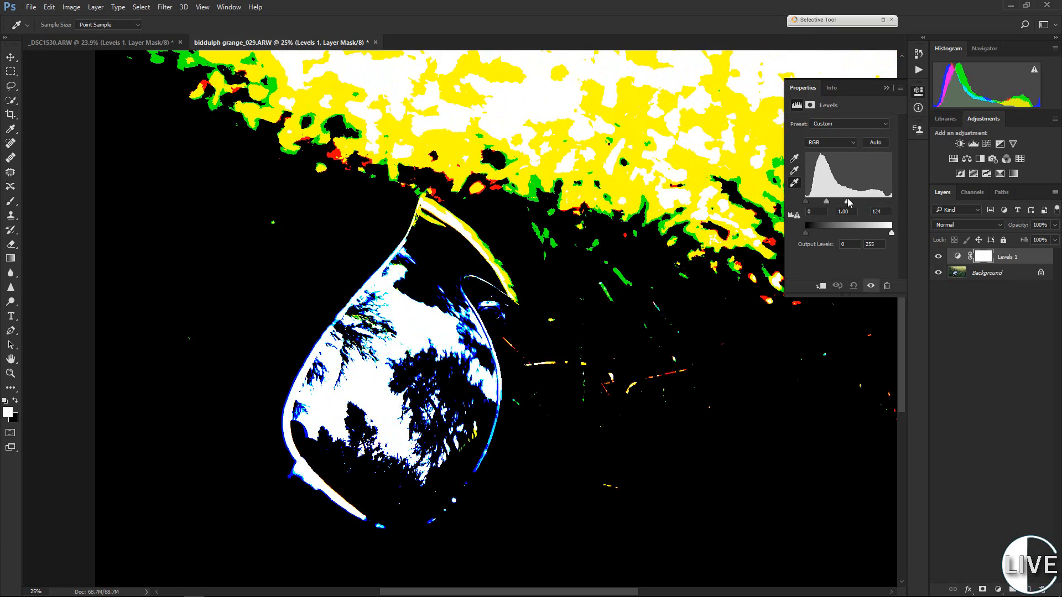
left_click(411, 332, "alt")
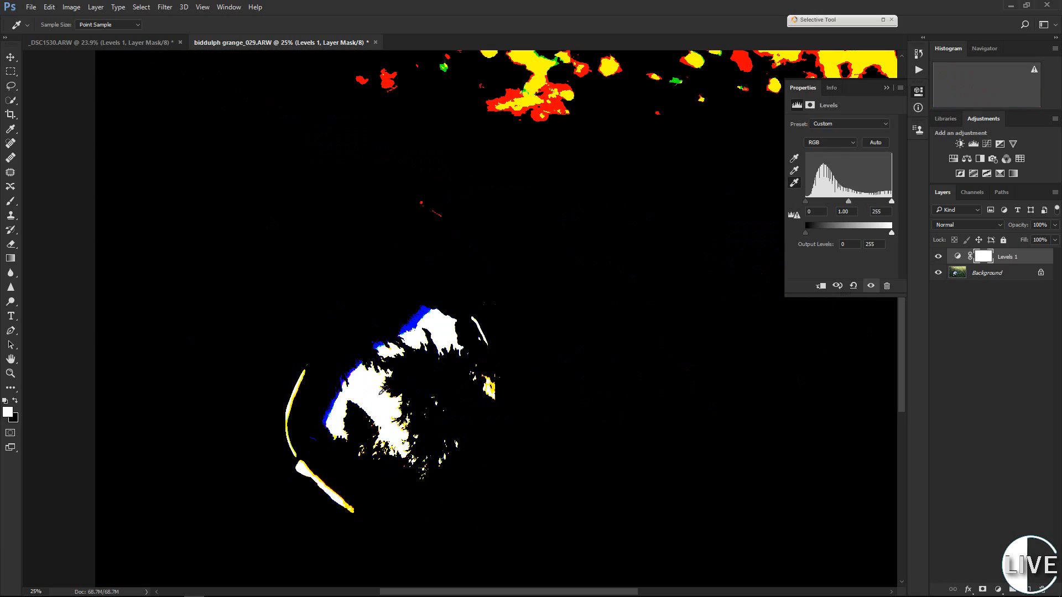
left_click(380, 394, "alt")
left_click(392, 439, "alt")
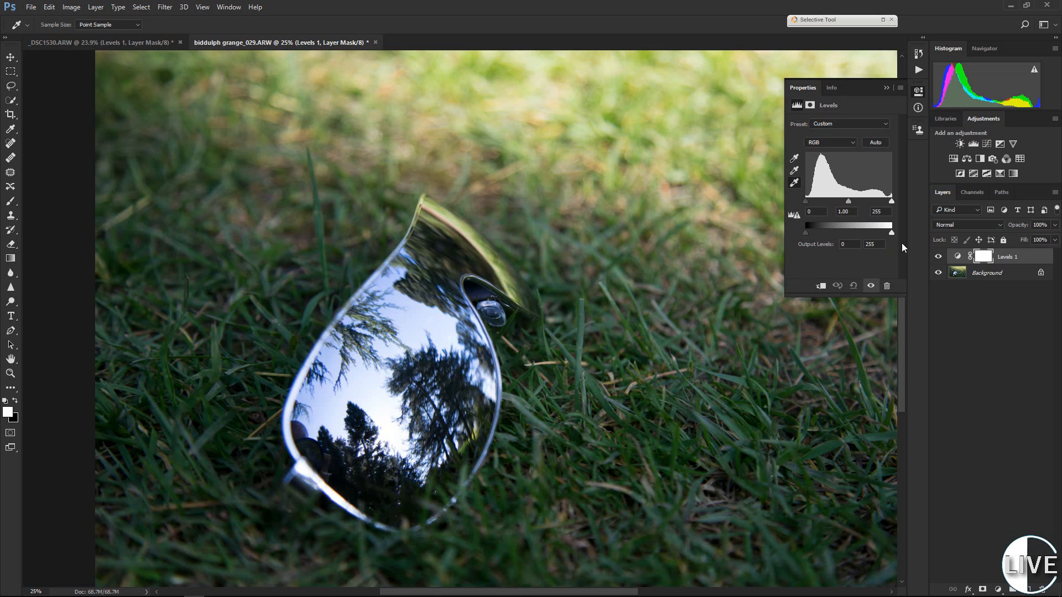
Preview the shadows with the Levels black input and sample the black point from the dark reflection at the lens's lower edge.
left_click(794, 158)
key("alt")
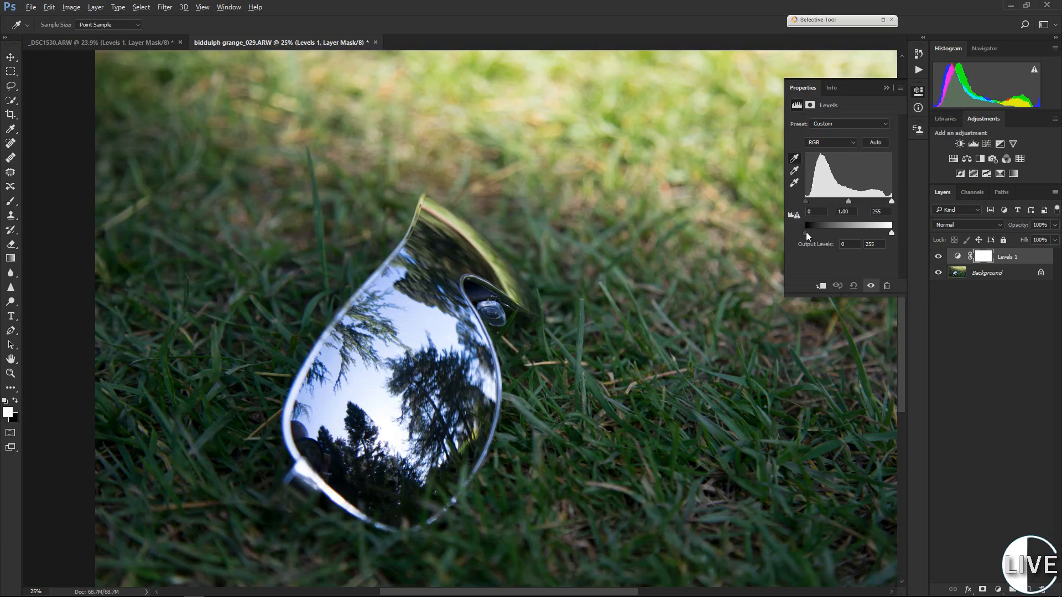
left_click_drag(806, 233, 840, 201)
left_click(371, 494, "alt")
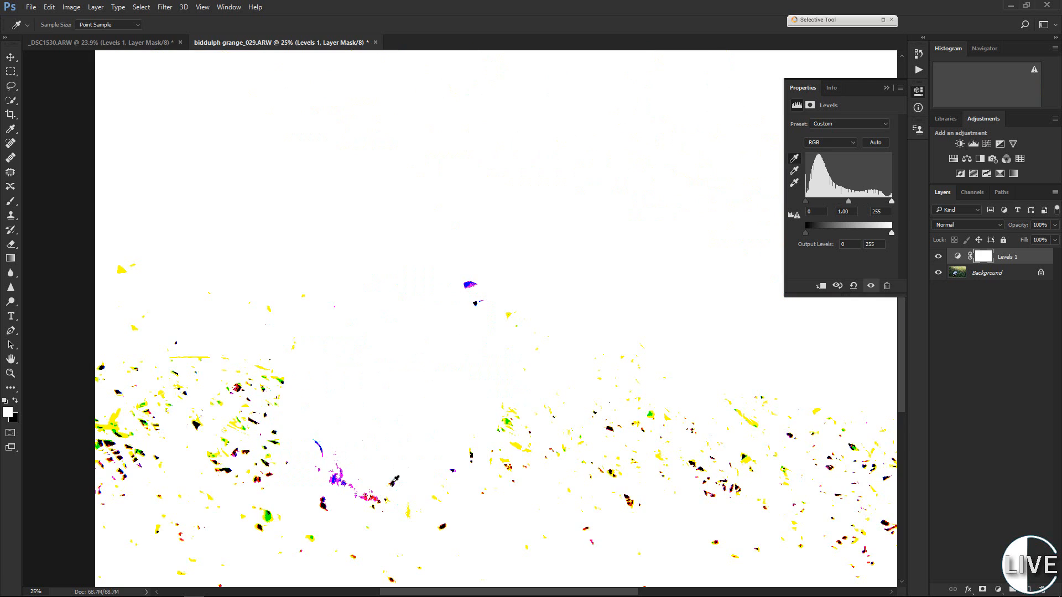
key("alt")
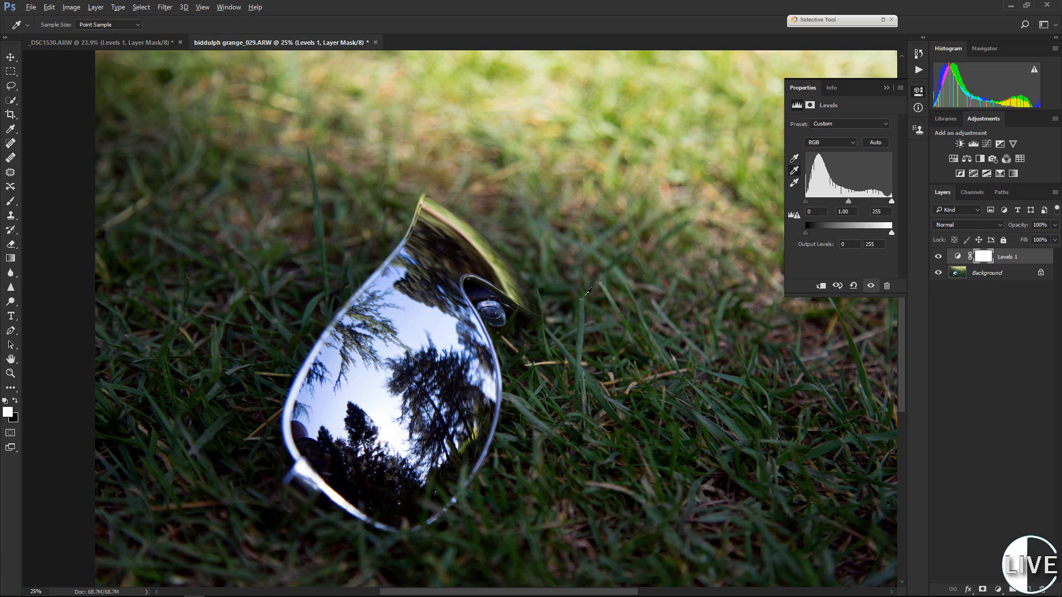
Try Levels grey points on the sunglasses' nose pad and in the sky reflected in the lens.
left_click(495, 306)
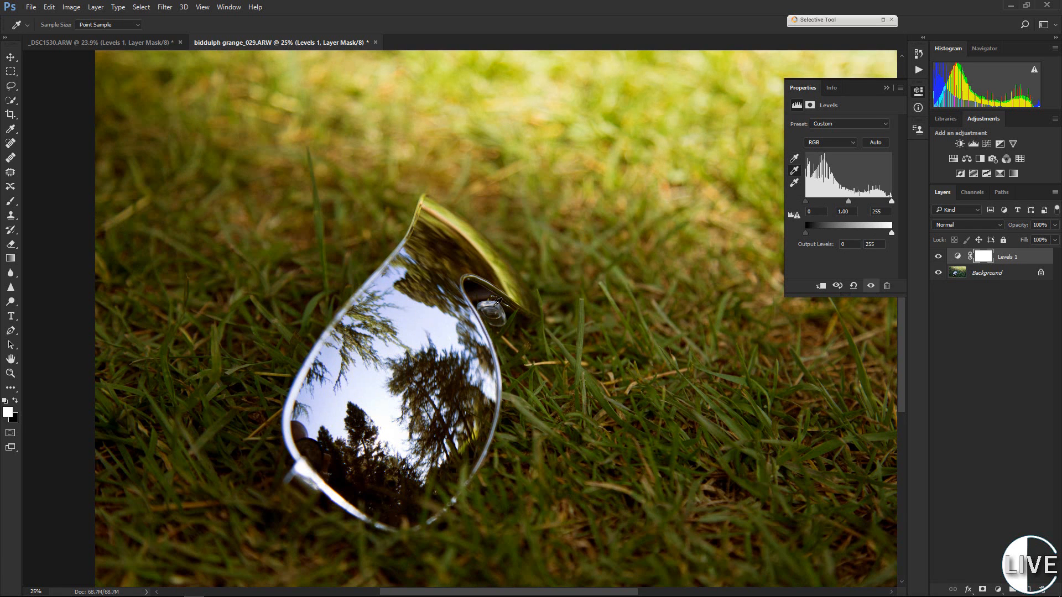
left_click(492, 319)
left_click(418, 320)
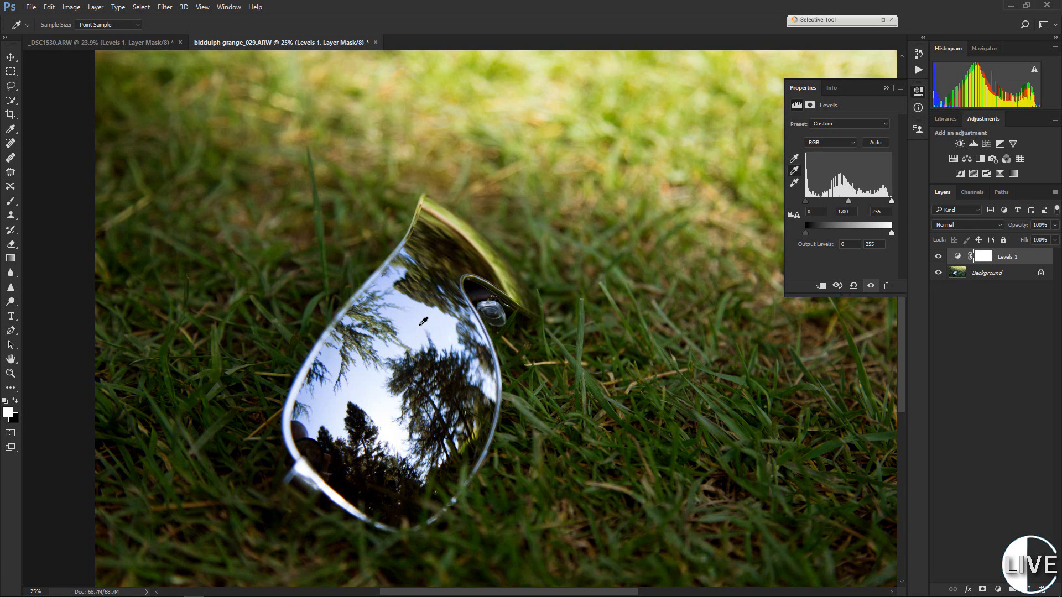
left_click(445, 329)
scroll(315, 383, "up", 2)
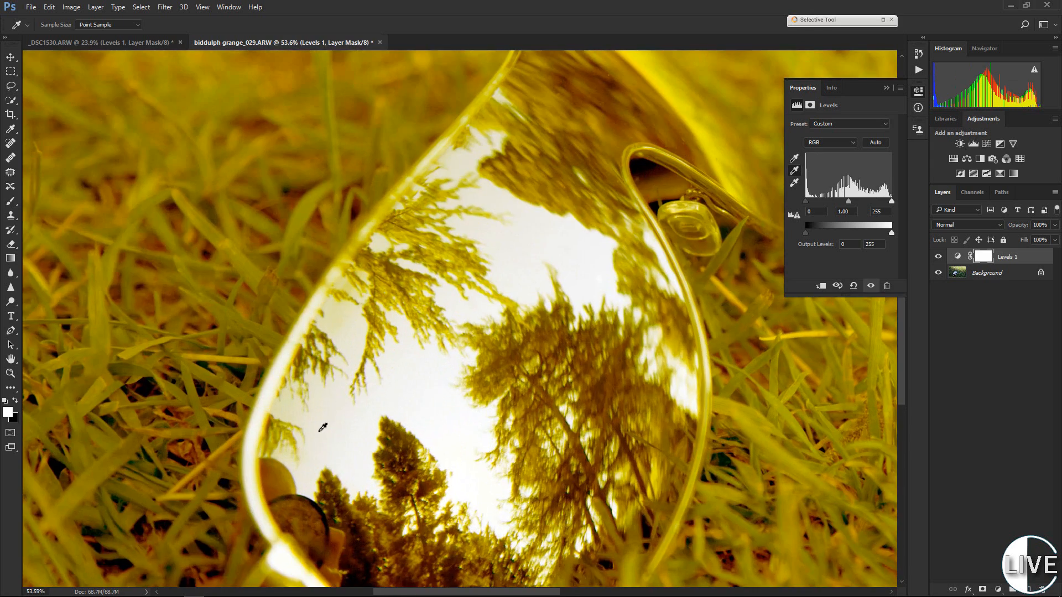
scroll(318, 426, "down", 3)
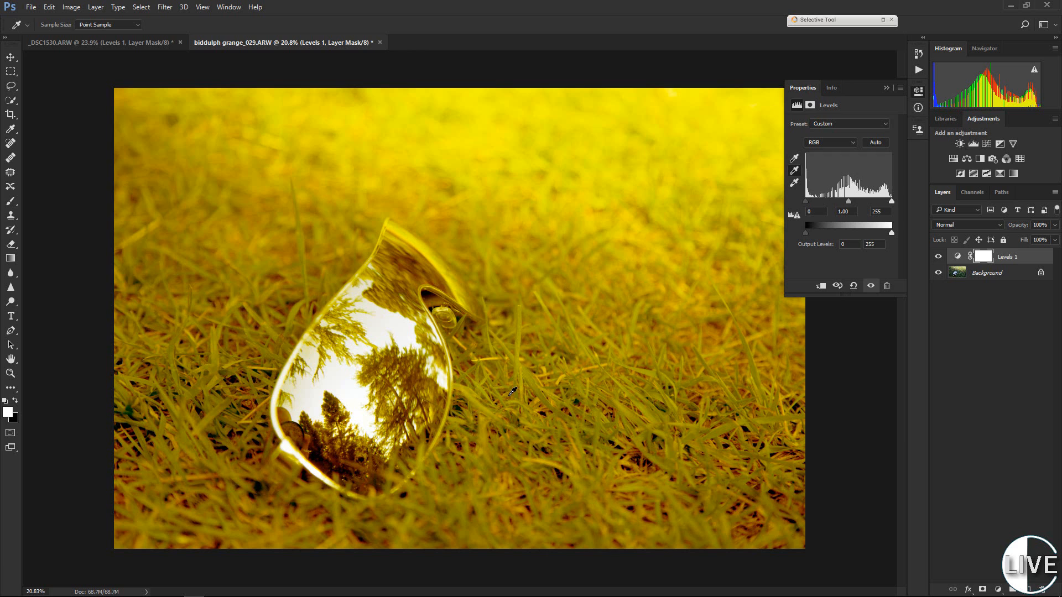
Sample new Levels grey points along the sunglasses' metal rim and settle on one in the clear nose pad.
scroll(393, 428, "up", 1)
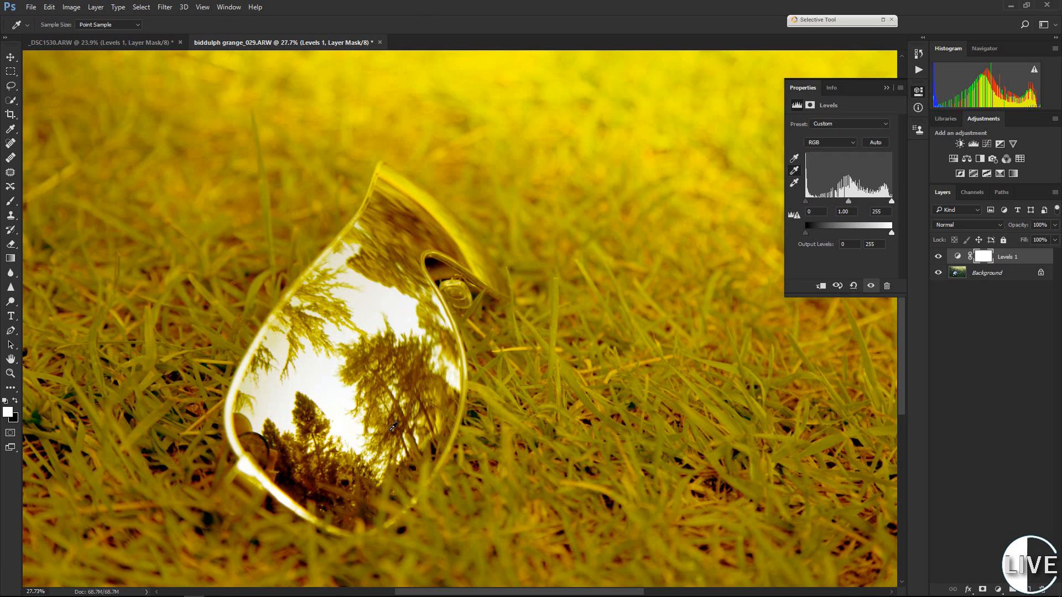
scroll(471, 298, "up", 5)
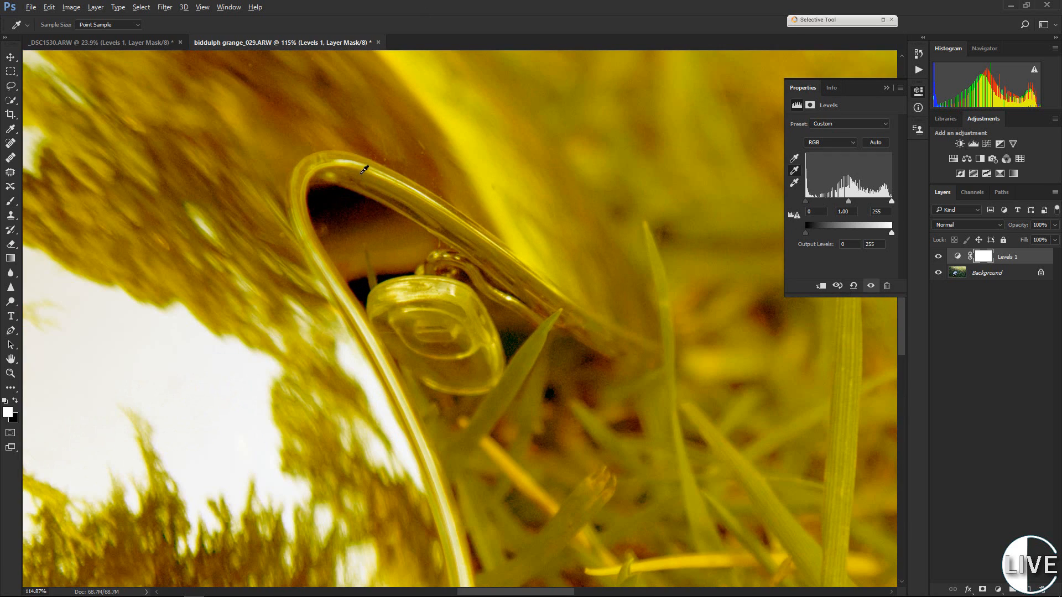
left_click(343, 158)
left_click(405, 187)
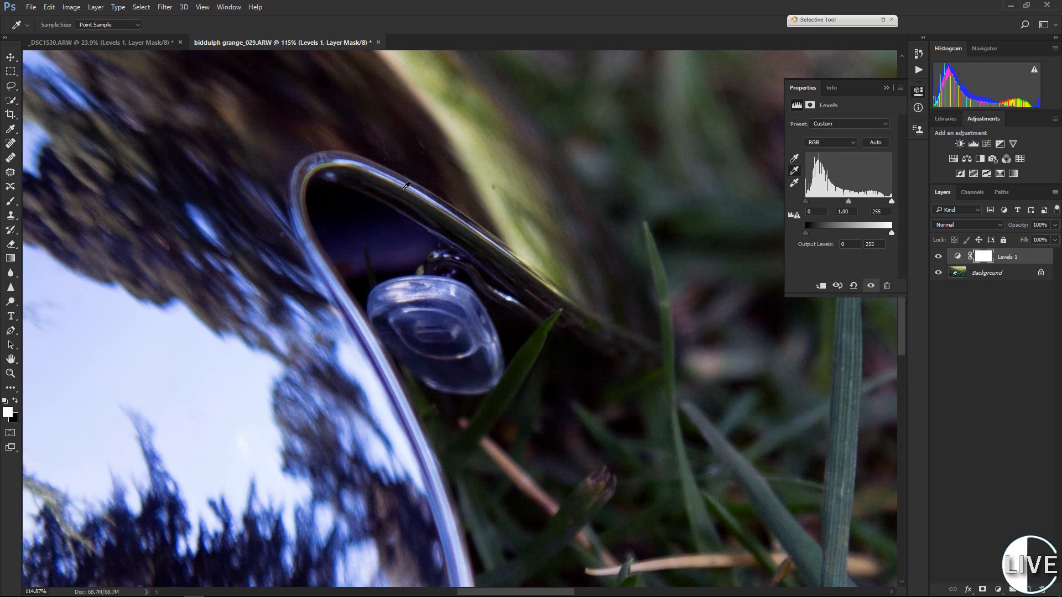
left_click(407, 184)
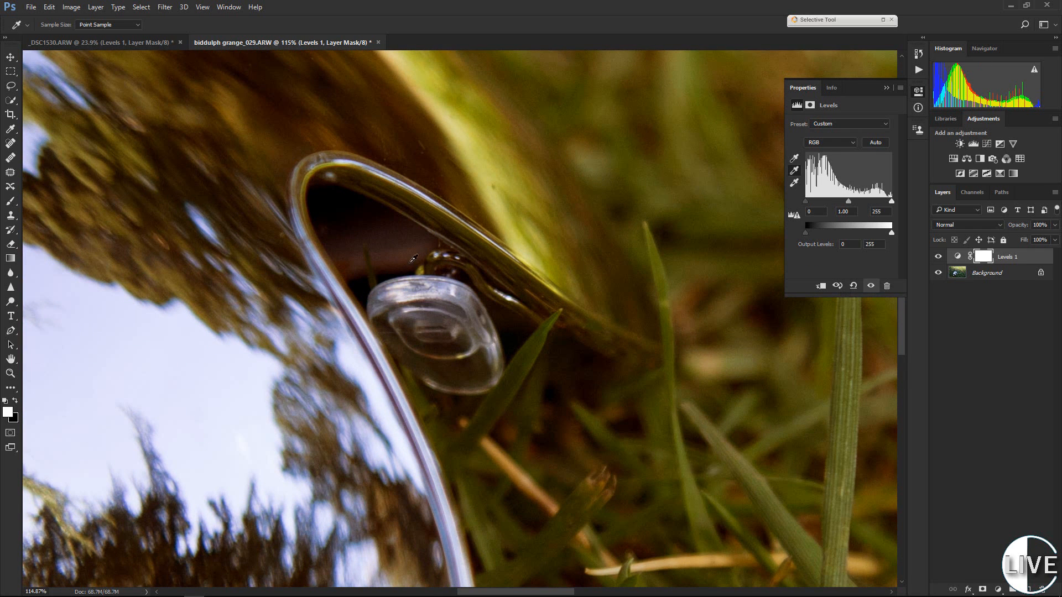
left_click(404, 289)
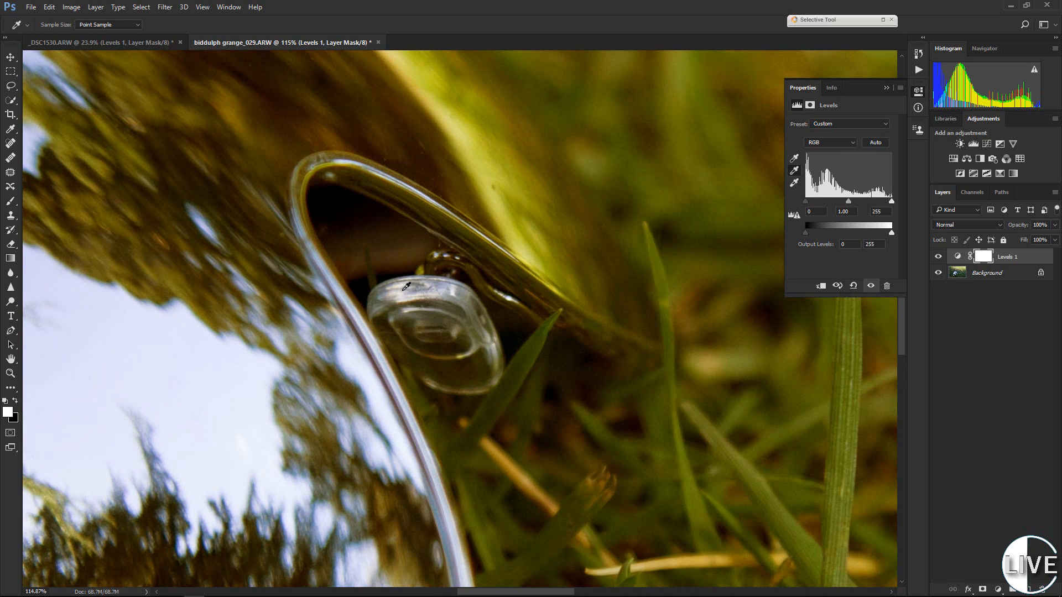
left_click(449, 295)
left_click(450, 327)
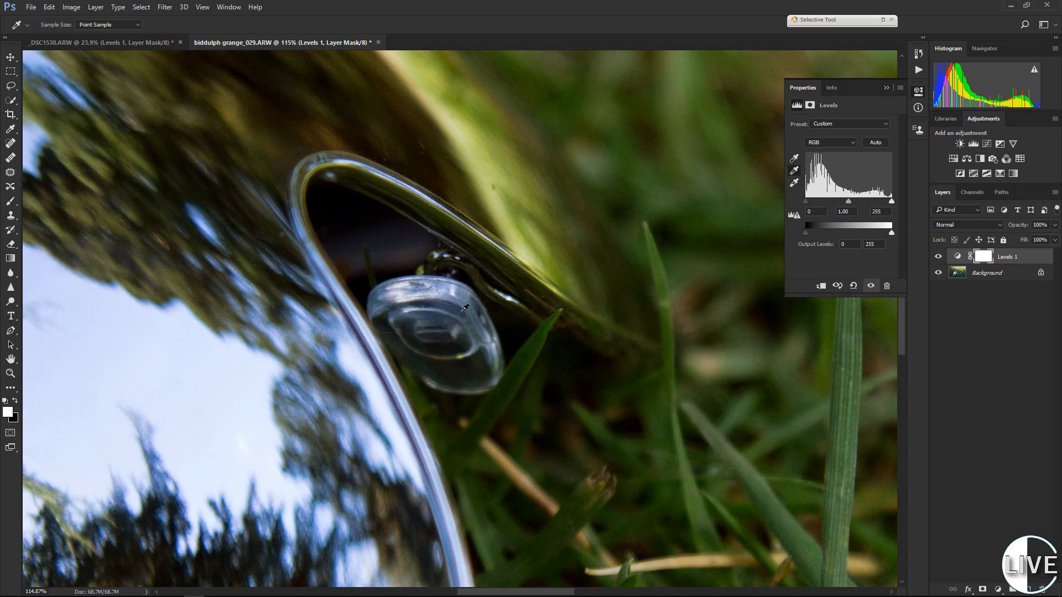
Compare the whole sunglasses photo with the Levels layer hidden and shown, leaving the layer visible.
key("ctrl+0")
scroll(430, 371, "down", 4)
scroll(628, 318, "up", 3)
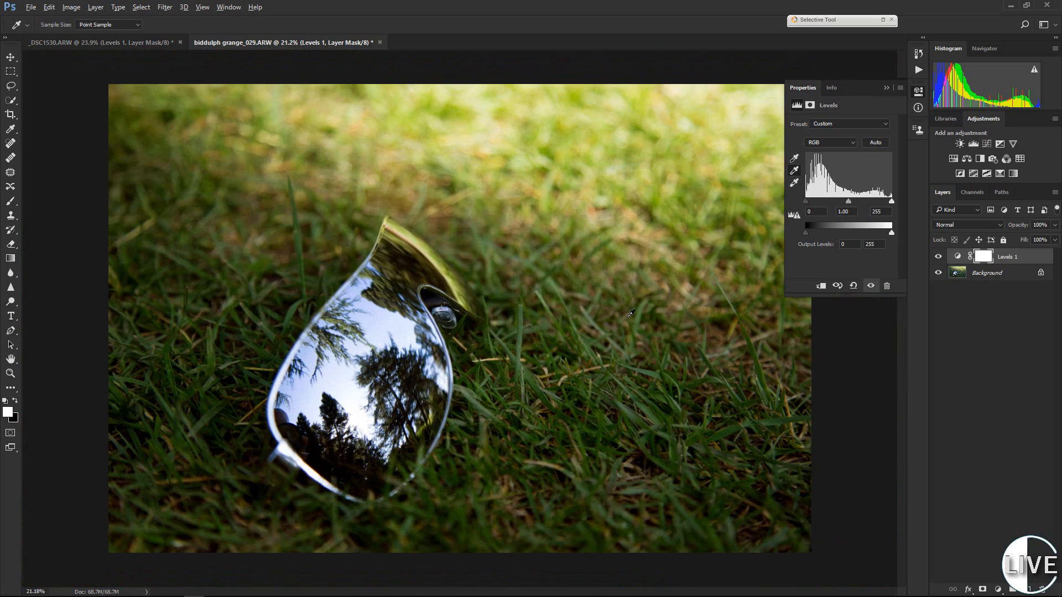
left_click(938, 257)
left_click(939, 257)
left_click(938, 257)
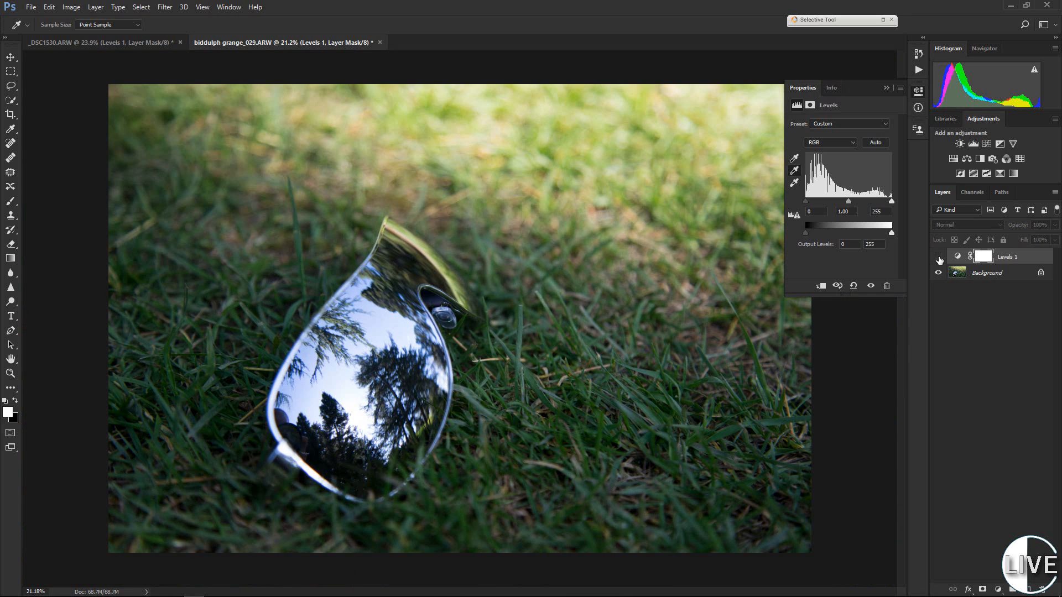
left_click(938, 257)
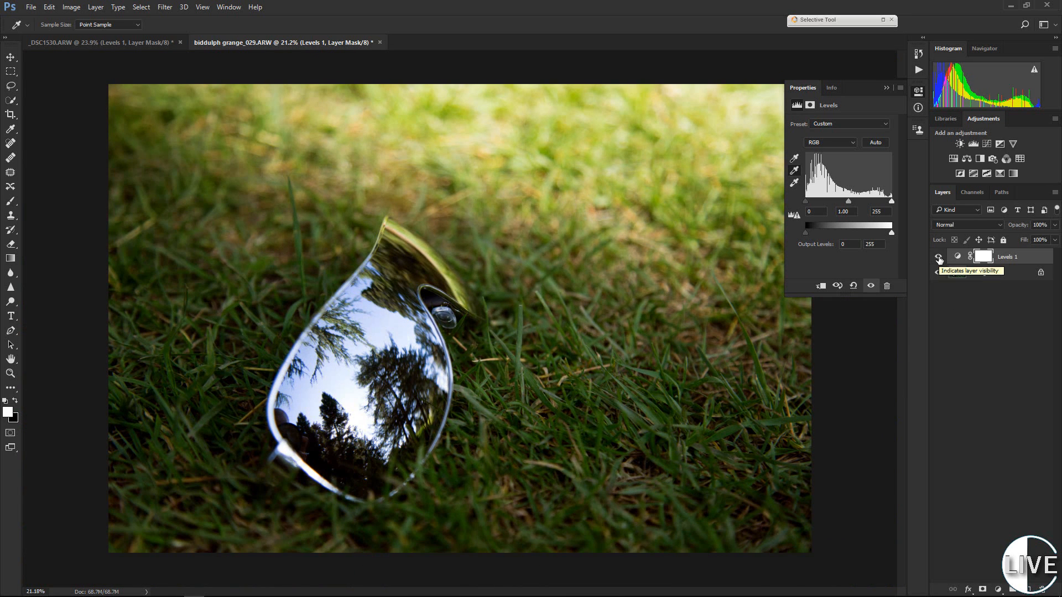